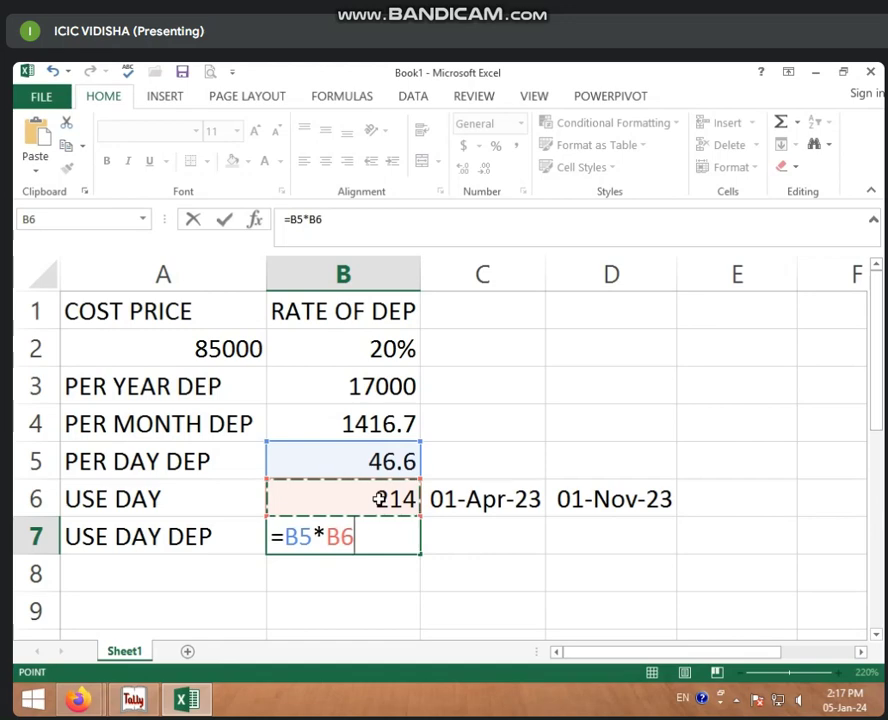
# Complete the use-day depreciation formula =B5*B6 in B7 and format its result with no decimal places.
pyautogui.press('Return')
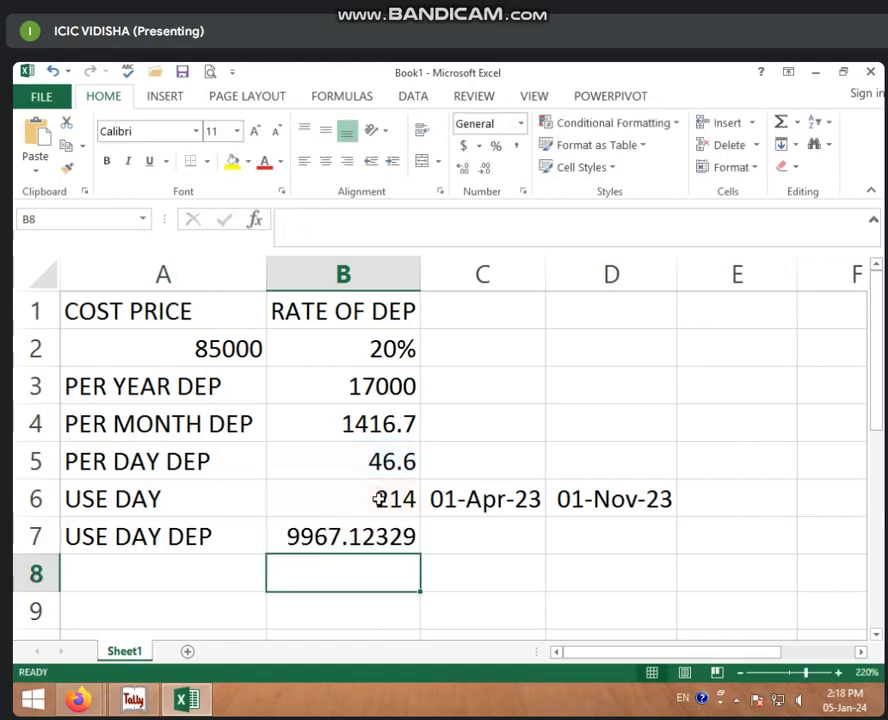
pyautogui.click(297, 543)
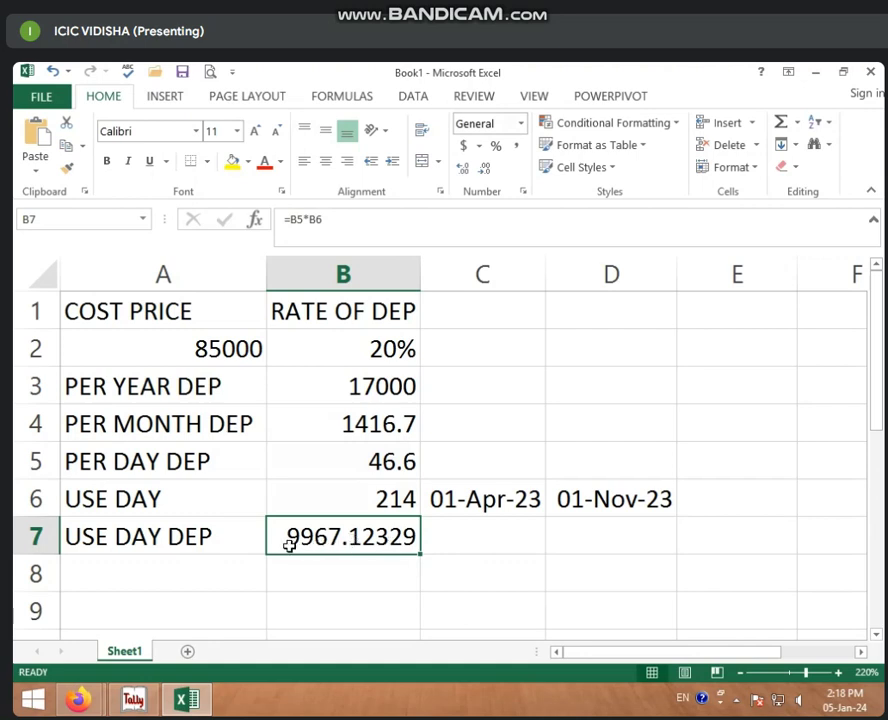
pyautogui.click(483, 171)
pyautogui.click(483, 171)
pyautogui.click(483, 171)
pyautogui.click(483, 171)
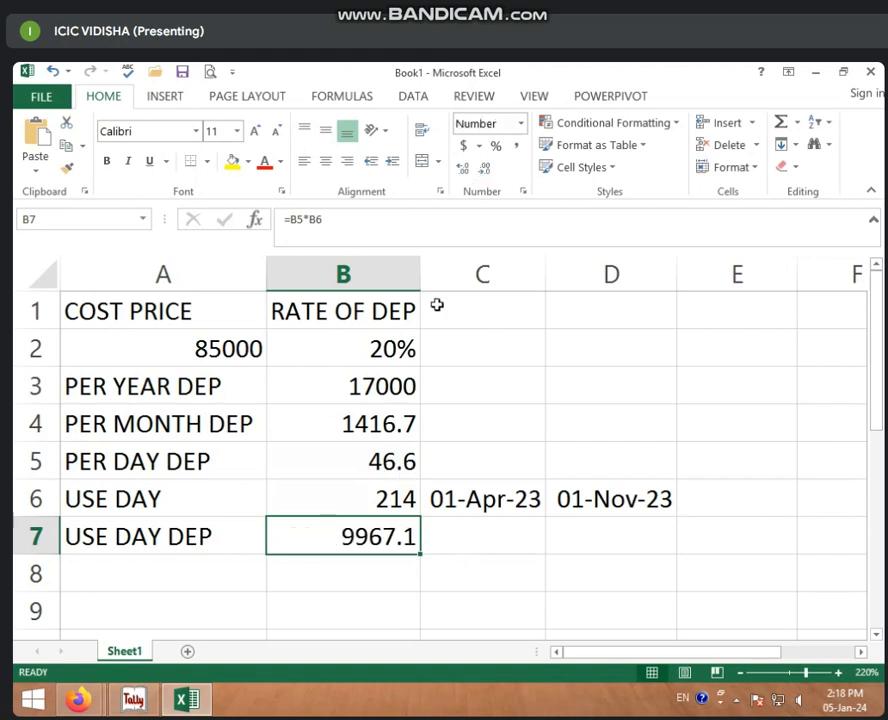
pyautogui.click(483, 171)
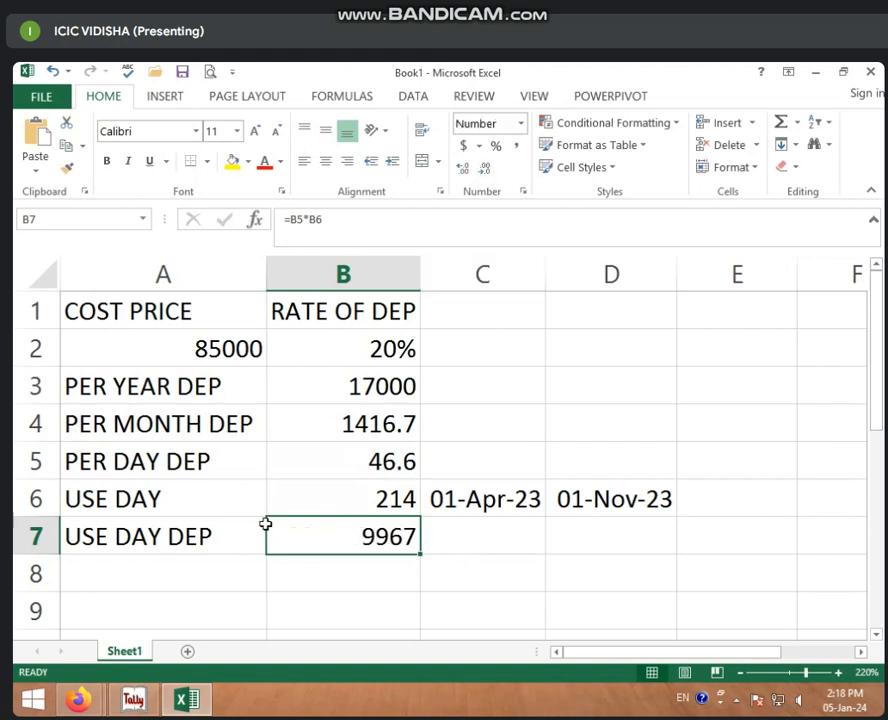
pyautogui.click(243, 567)
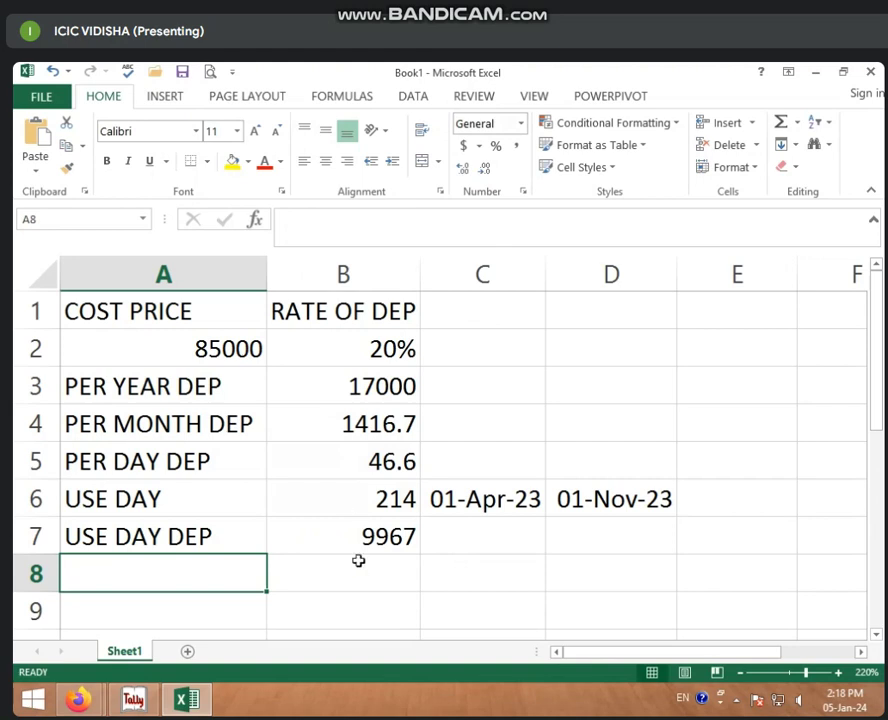
pyautogui.click(606, 490)
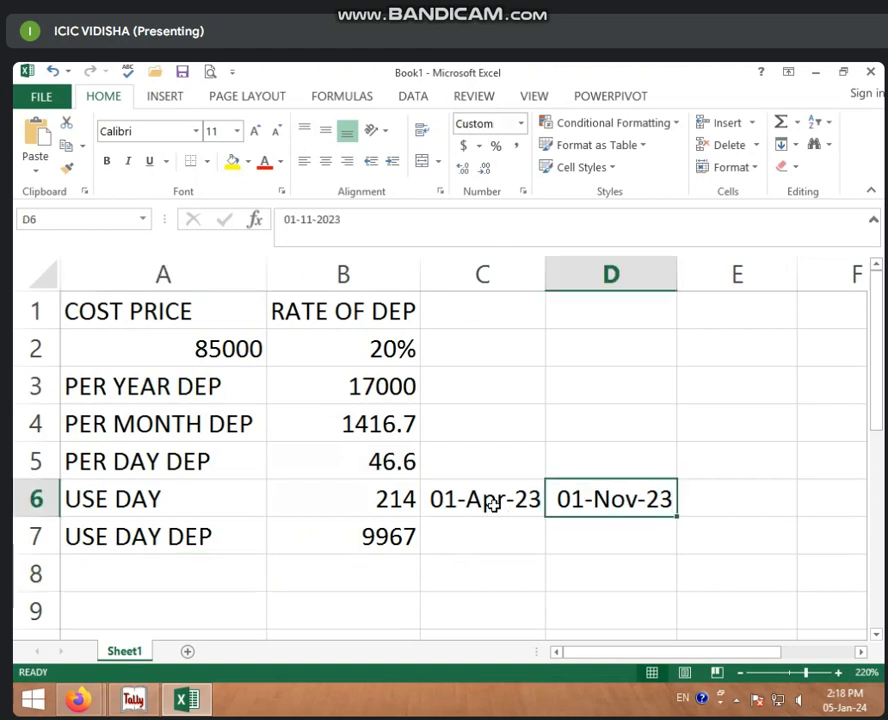
pyautogui.click(208, 356)
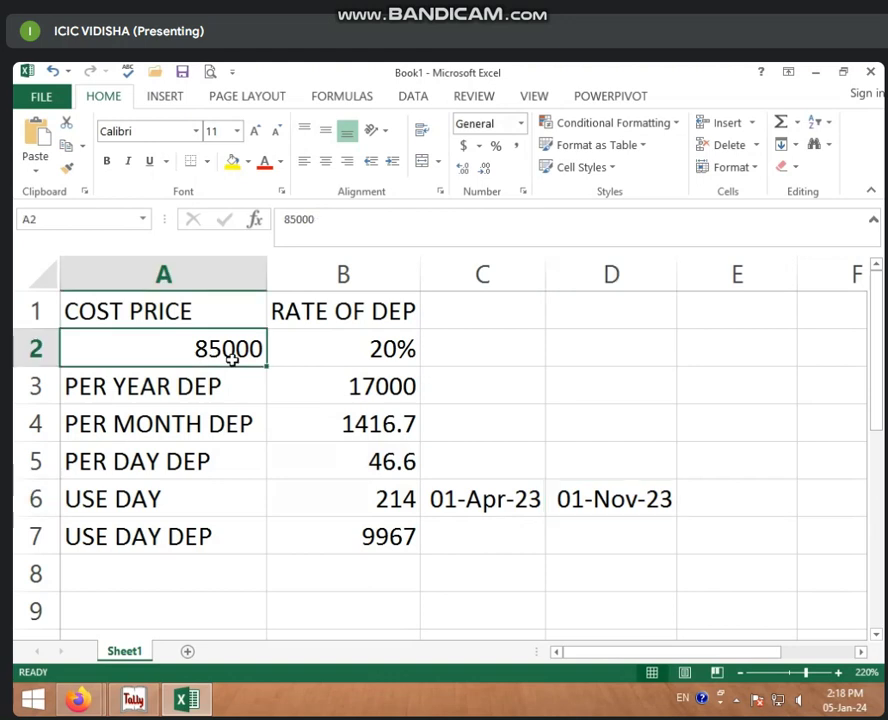
pyautogui.click(336, 493)
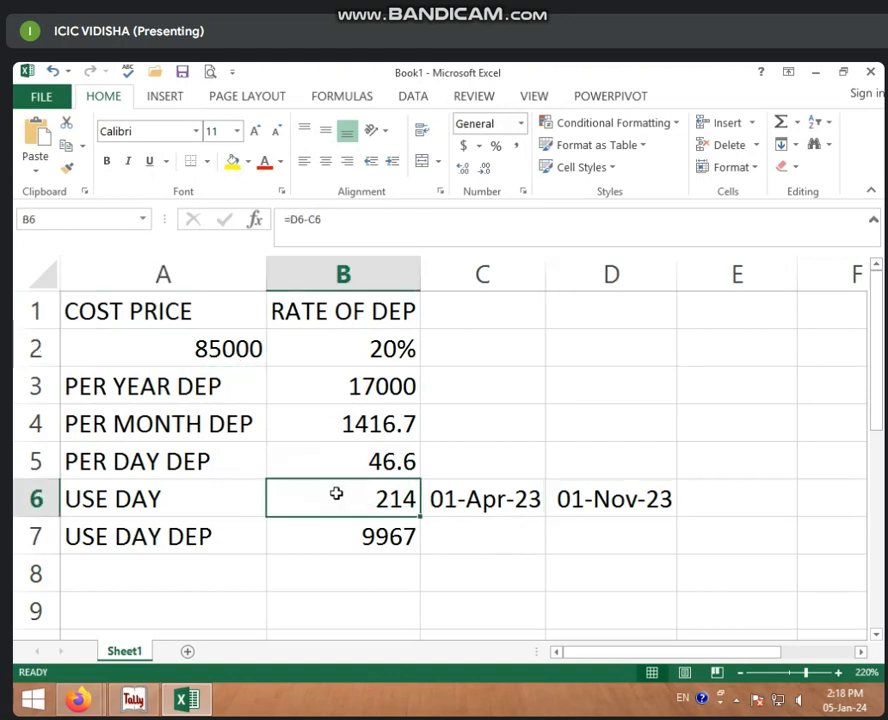
pyautogui.click(386, 544)
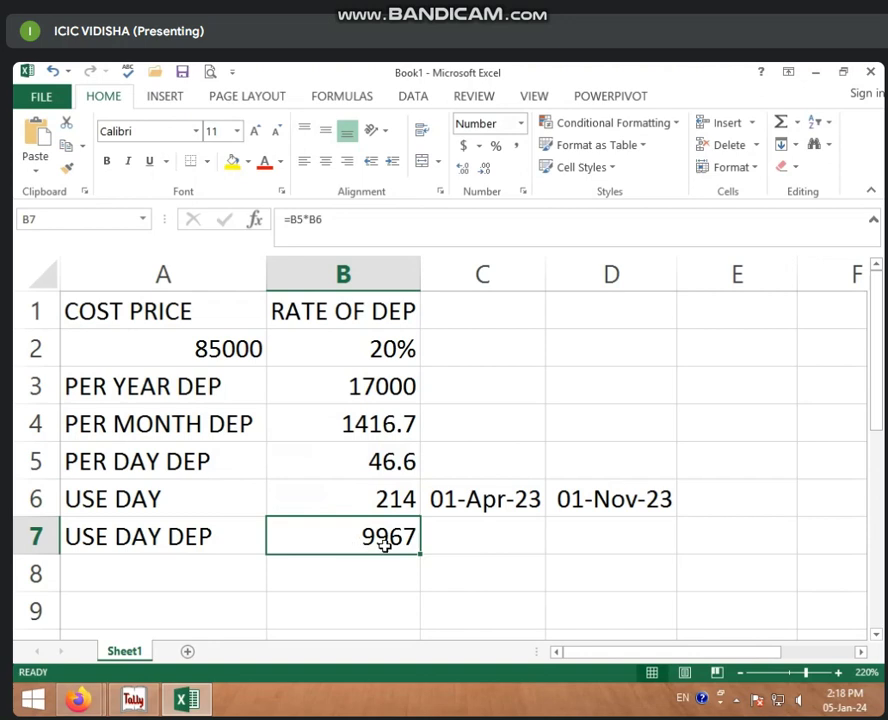
# Enter the label SELLING PRICE in cell A8, below USE DAY DEP.
pyautogui.click(205, 580)
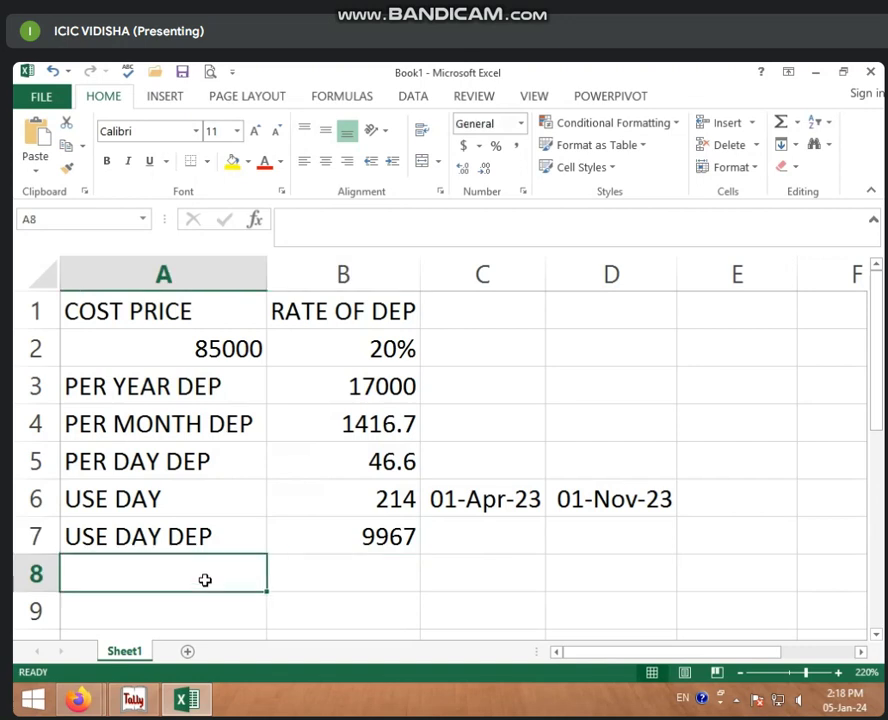
pyautogui.write('SELL')
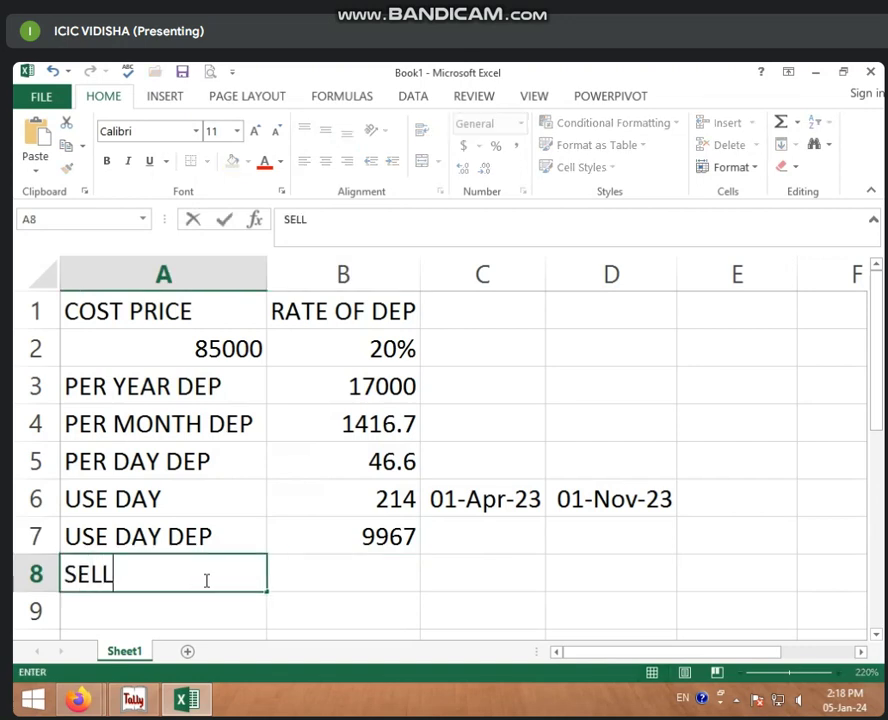
pyautogui.write('ING PR')
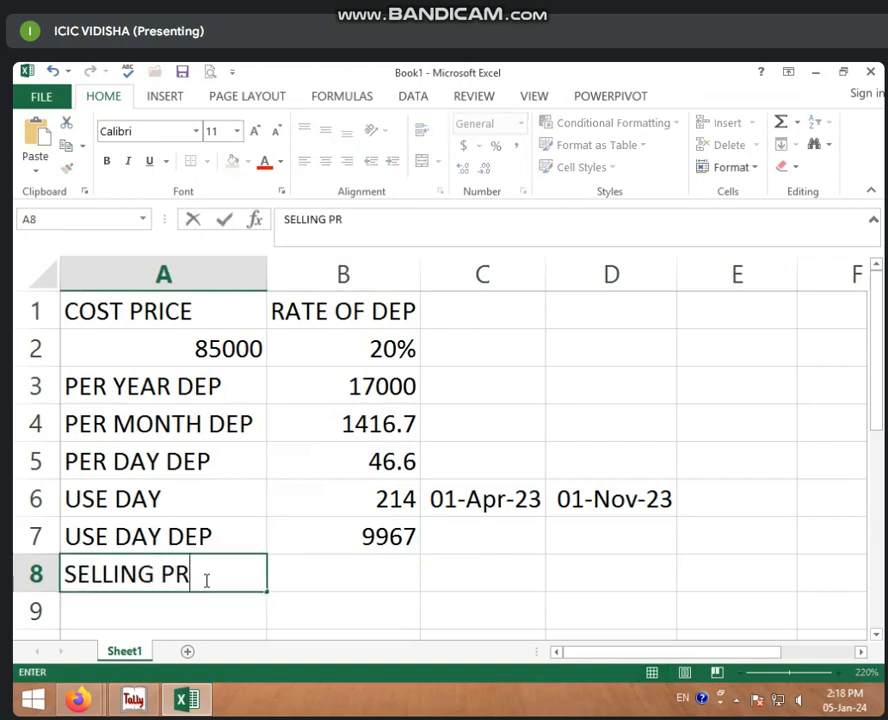
pyautogui.write('ICE')
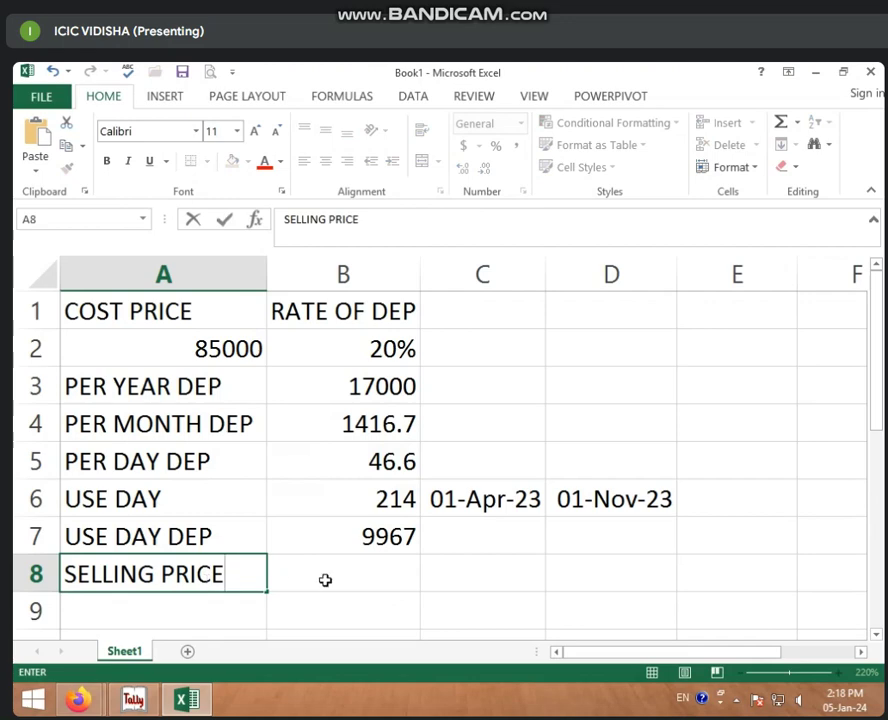
# Calculate the selling price in B8 as cost price minus use-day depreciation, using the formula =A2-B7.
pyautogui.click(282, 580)
pyautogui.write('=')
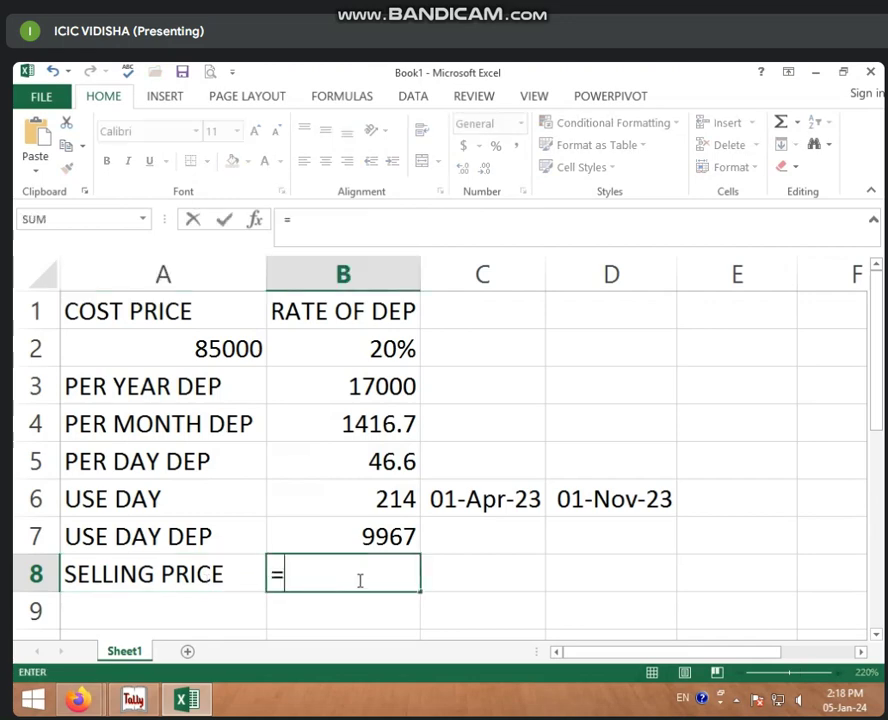
pyautogui.click(204, 354)
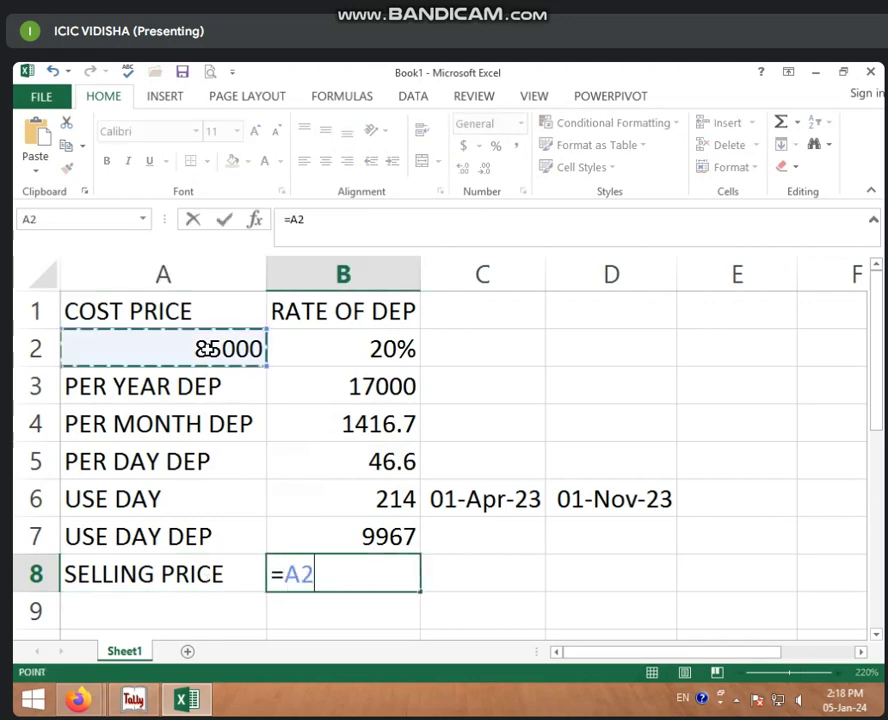
pyautogui.write('-')
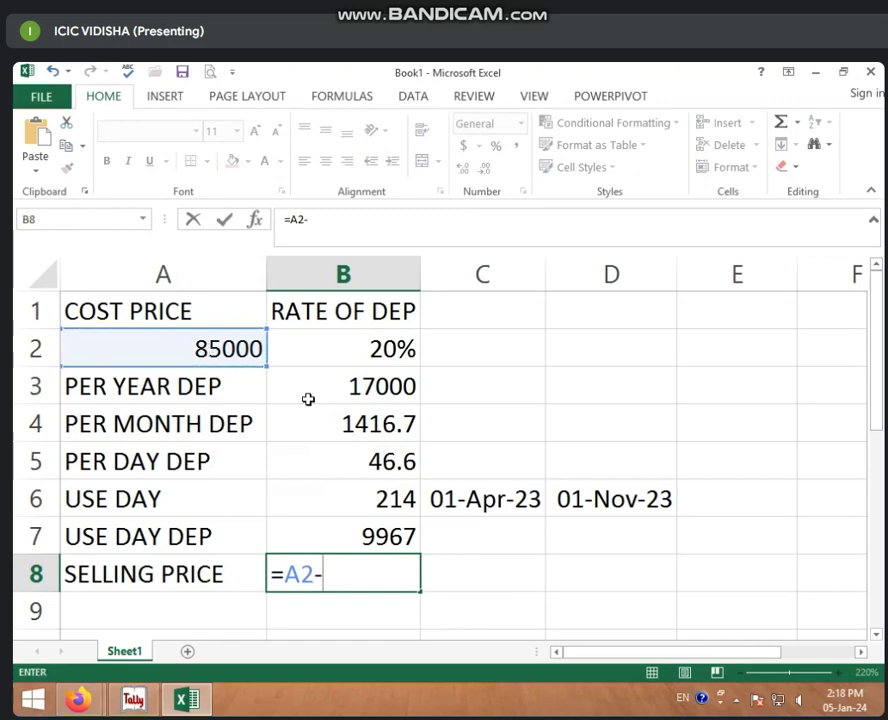
pyautogui.click(338, 533)
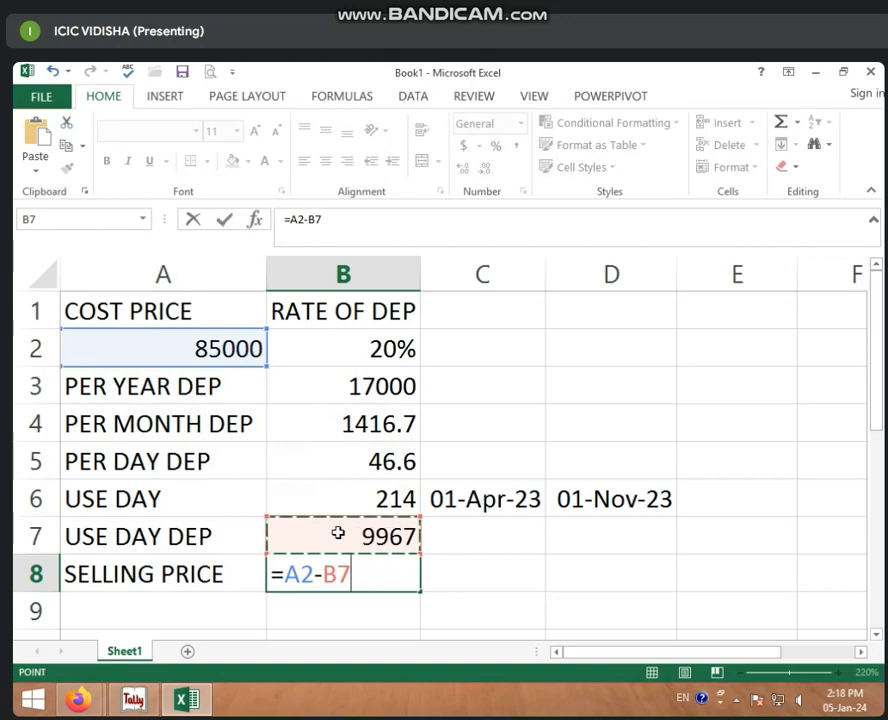
pyautogui.press('Return')
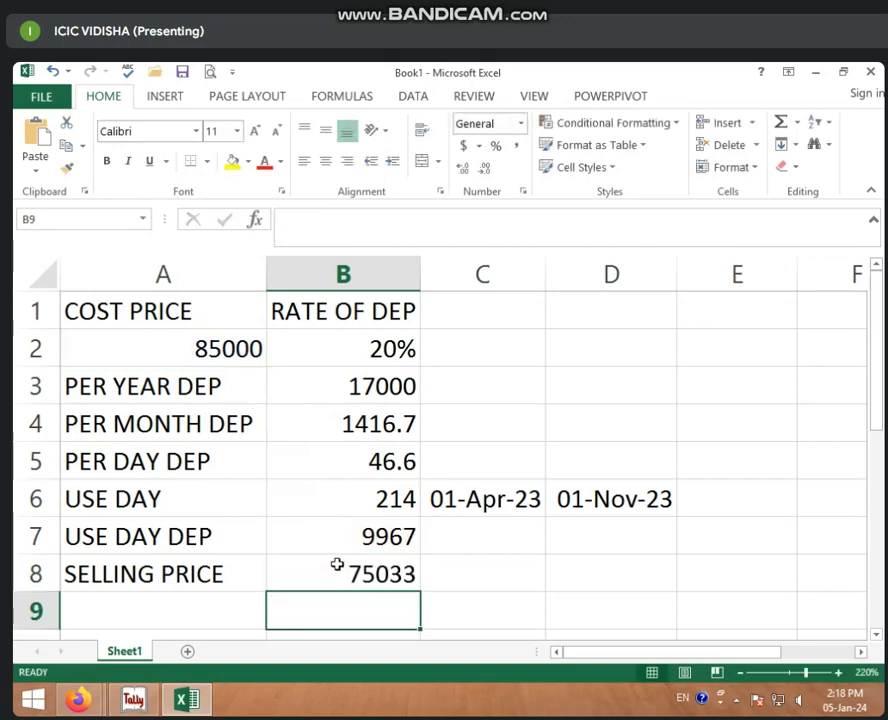
pyautogui.click(387, 574)
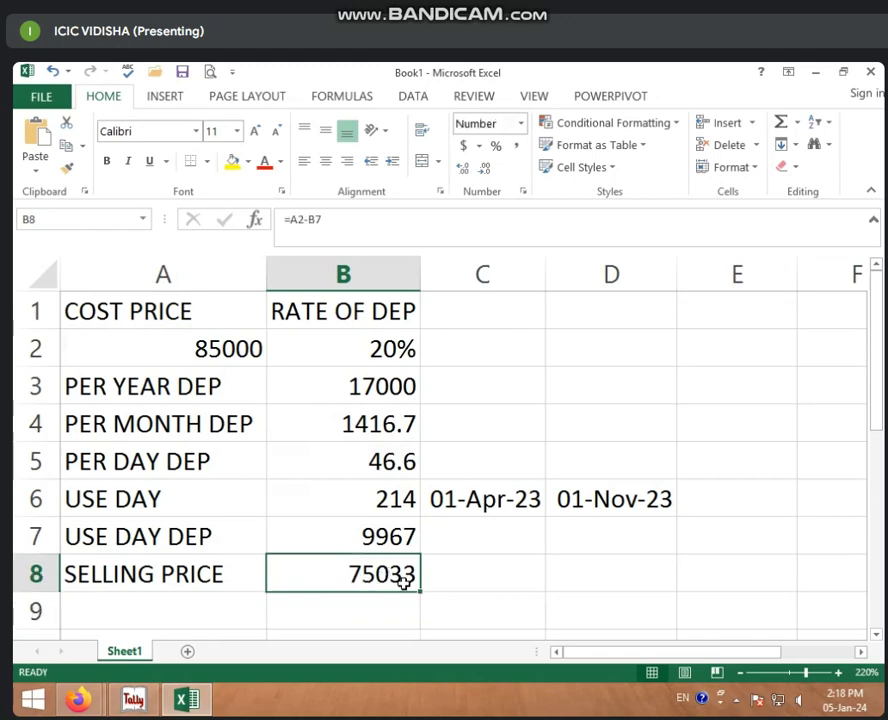
# Enter the label NET SELLING PRICE in cell A9, below SELLING PRICE.
pyautogui.click(212, 607)
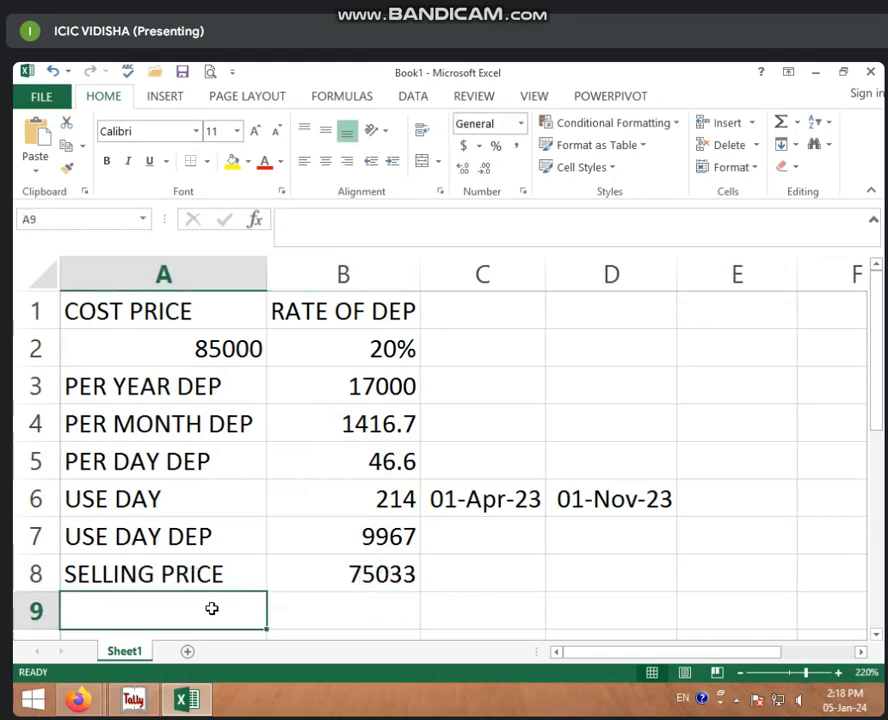
pyautogui.write('NET SEL')
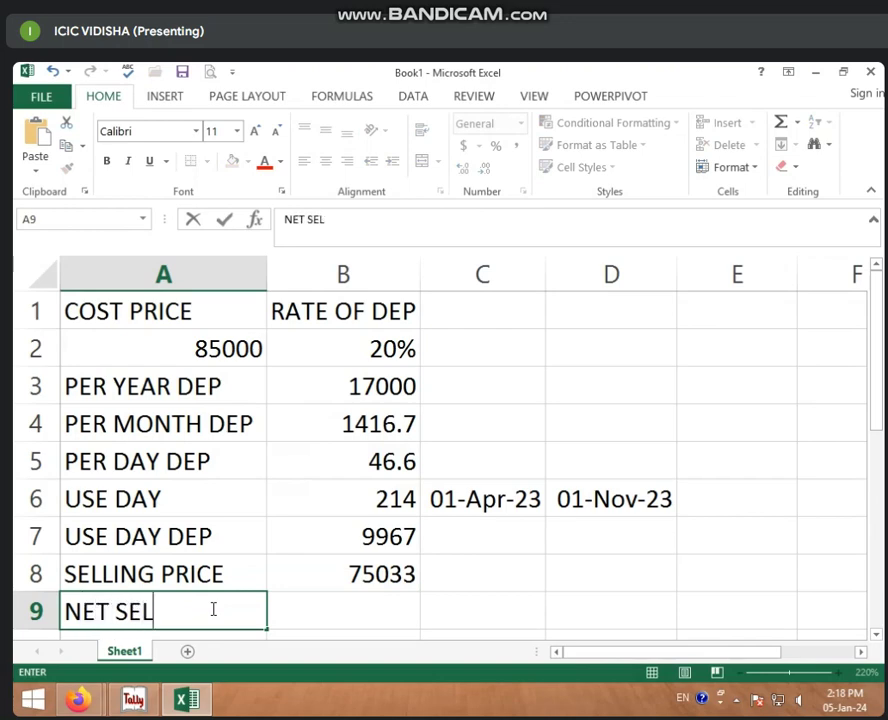
pyautogui.write('LING PR')
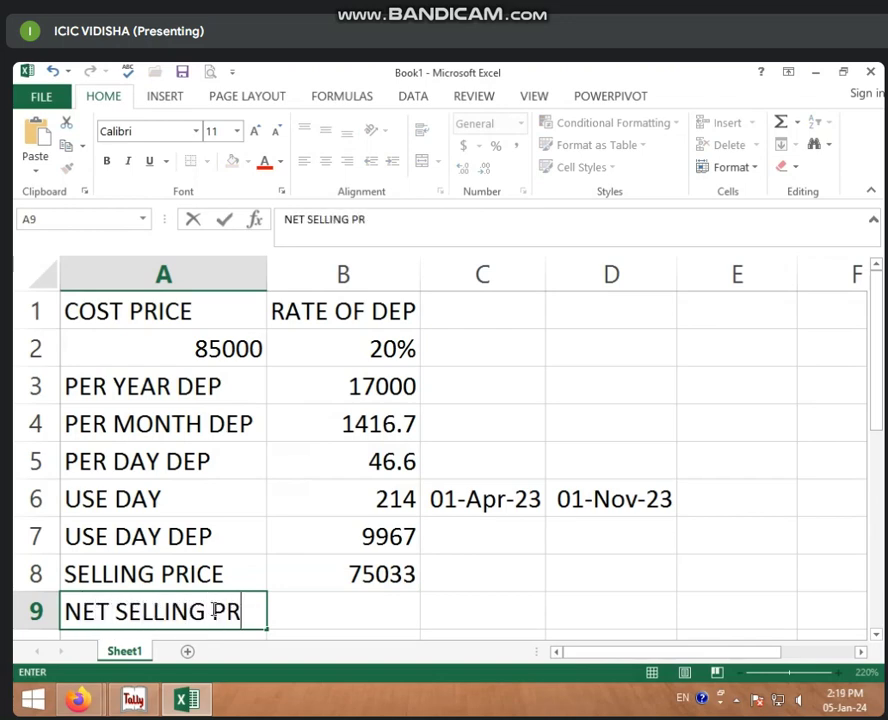
pyautogui.write('ICE')
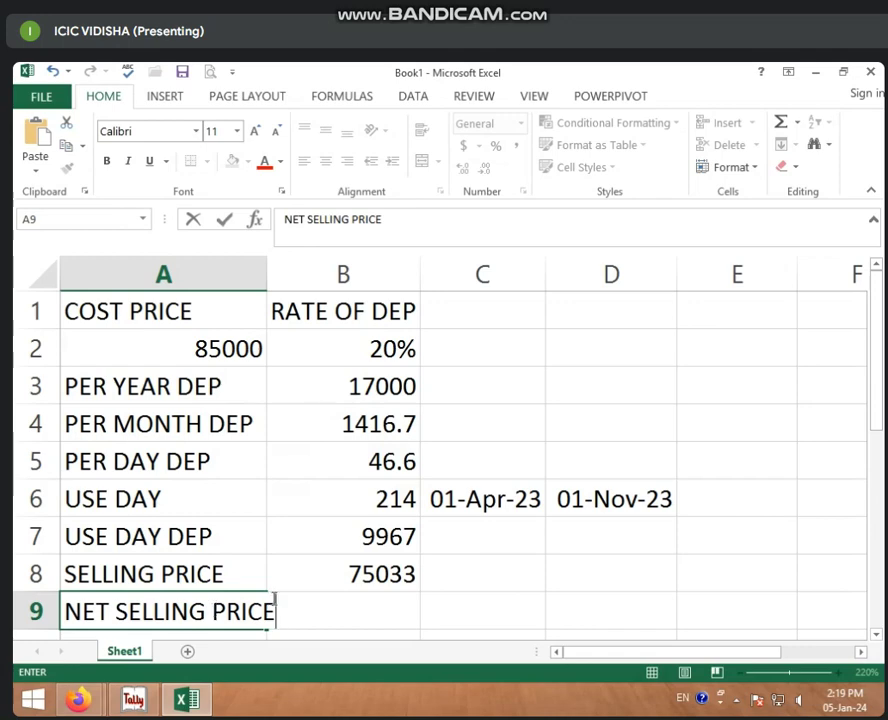
pyautogui.click(440, 582)
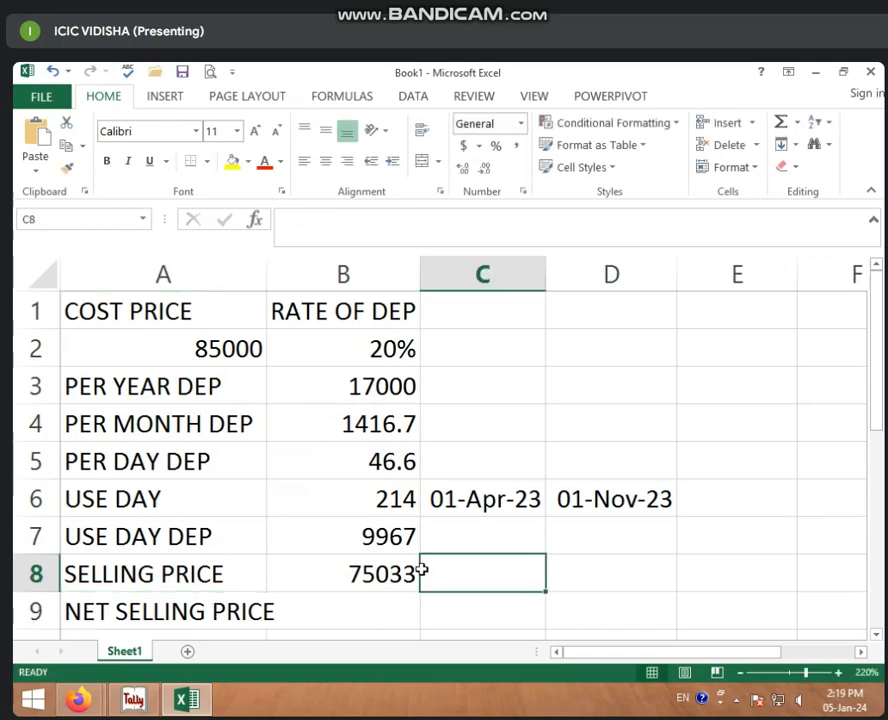
# Widen column A to fit its longest label and enter 70000 as the net selling price in B9.
pyautogui.scroll(-2, 422, 569)
pyautogui.moveTo(233, 273); pyautogui.dragTo(268, 273)
pyautogui.click(323, 561)
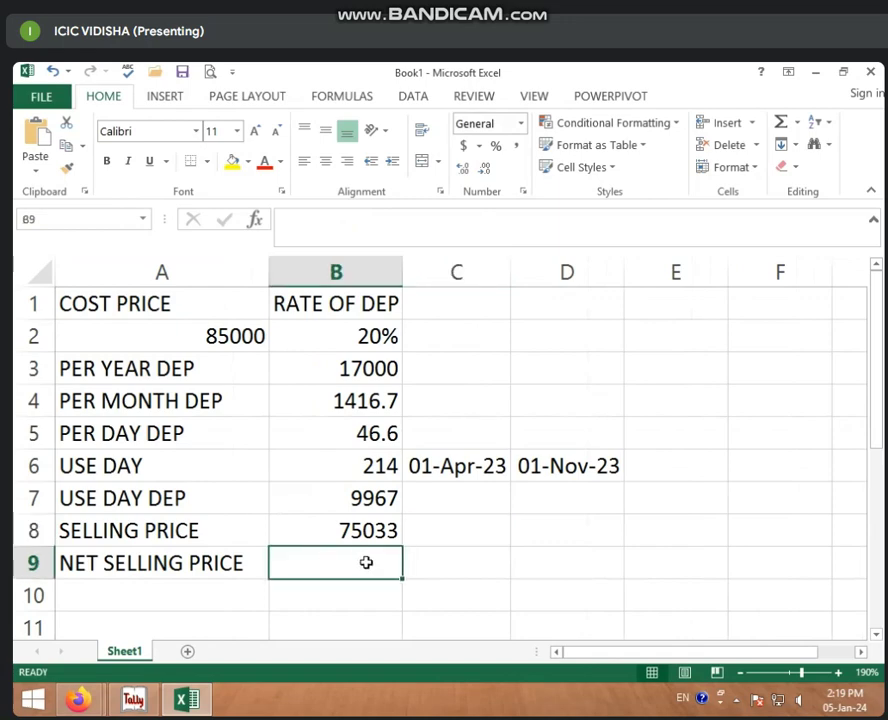
pyautogui.write('70000')
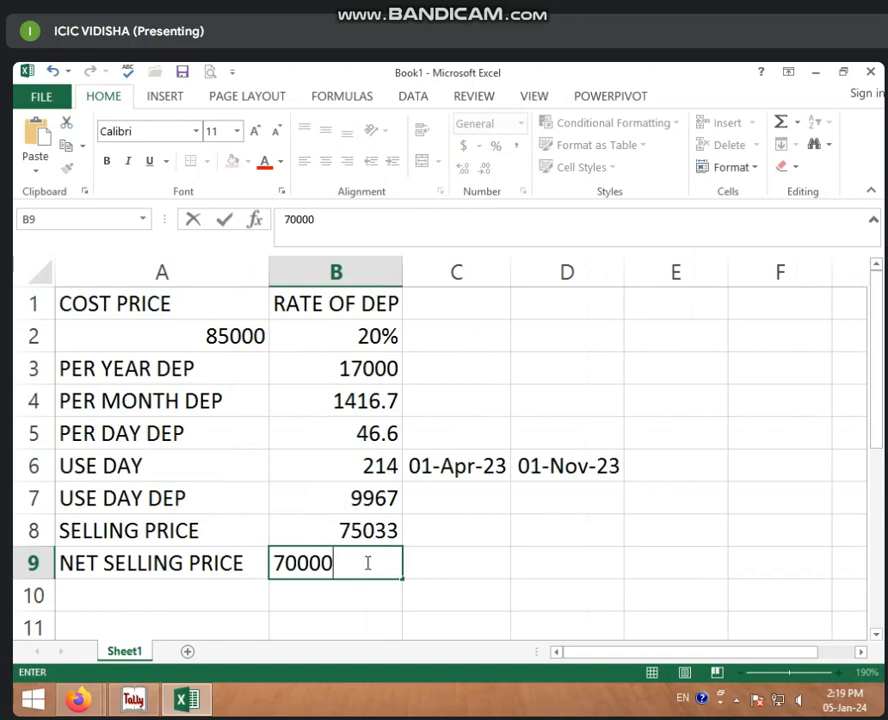
# Enter the label PROFIT/LOSS in cell A10, below NET SELLING PRICE.
pyautogui.click(237, 605)
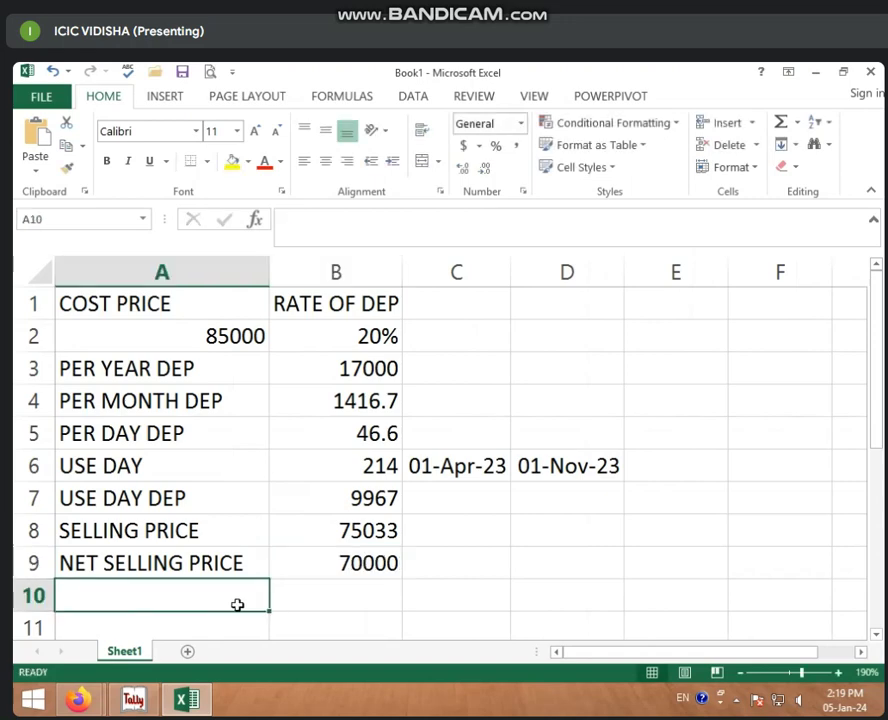
pyautogui.write('PROFI')
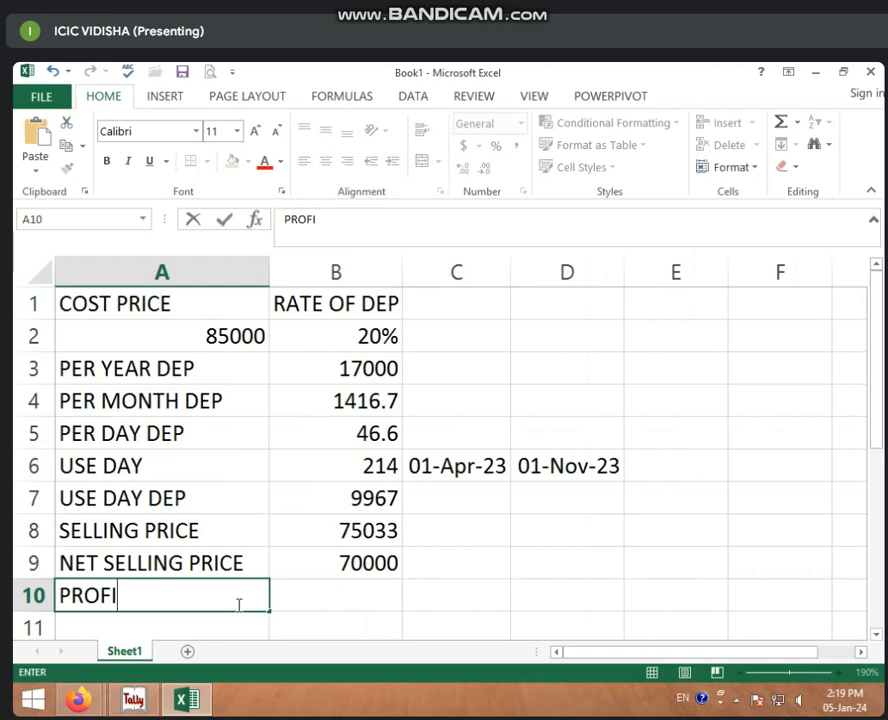
pyautogui.write('T/LOSS')
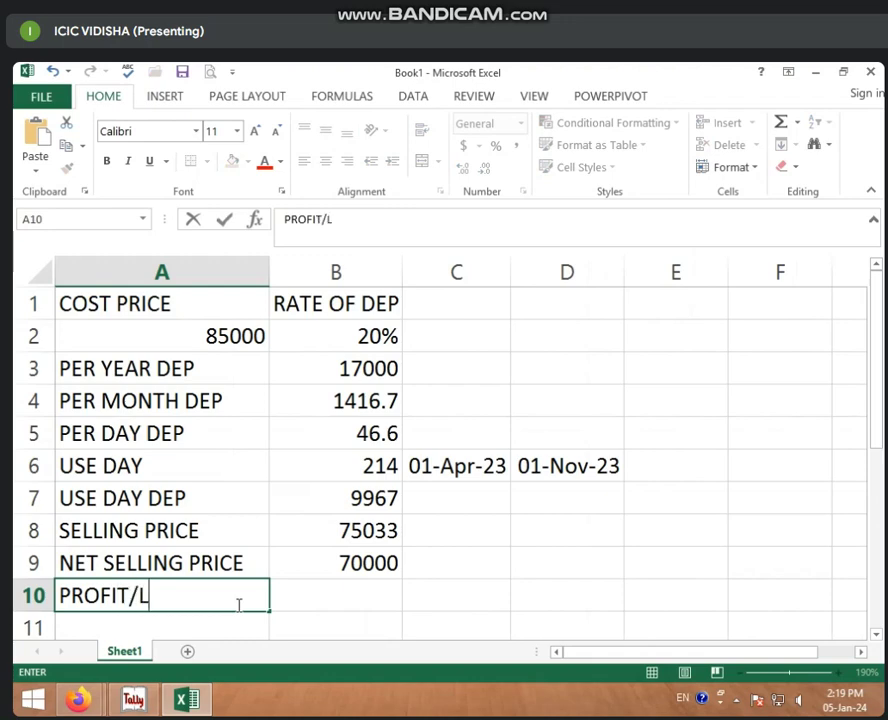
# Calculate the profit or loss in B10 as net selling price minus selling price, using the formula =B9-B8.
pyautogui.click(338, 605)
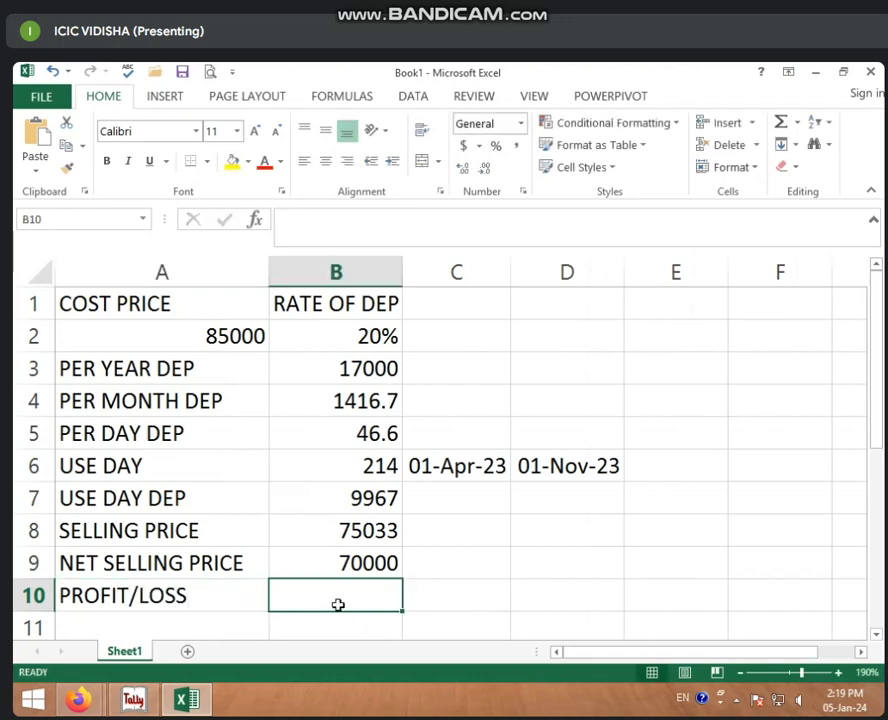
pyautogui.write('=')
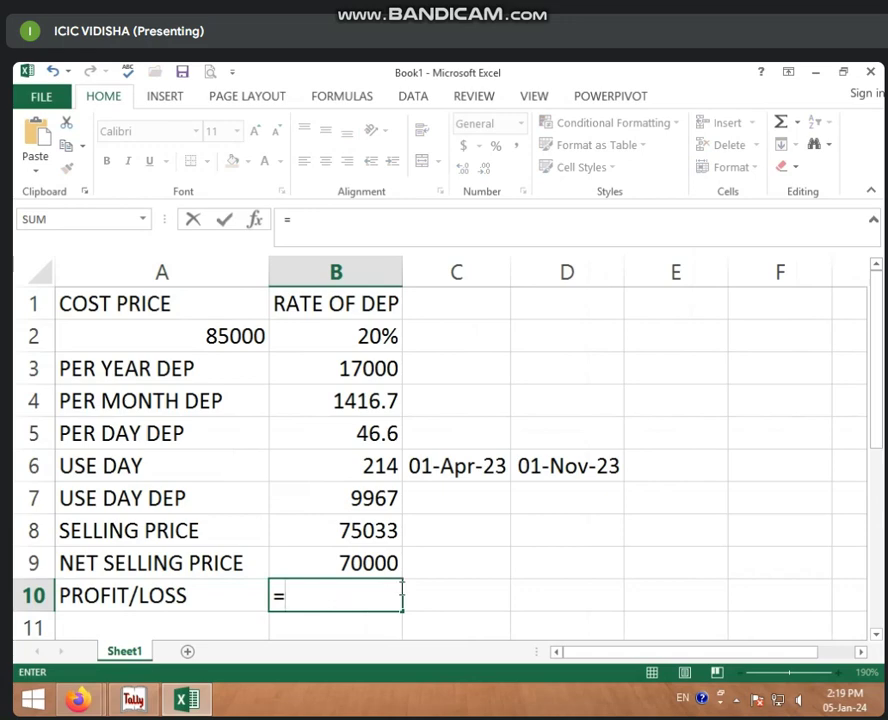
pyautogui.click(341, 556)
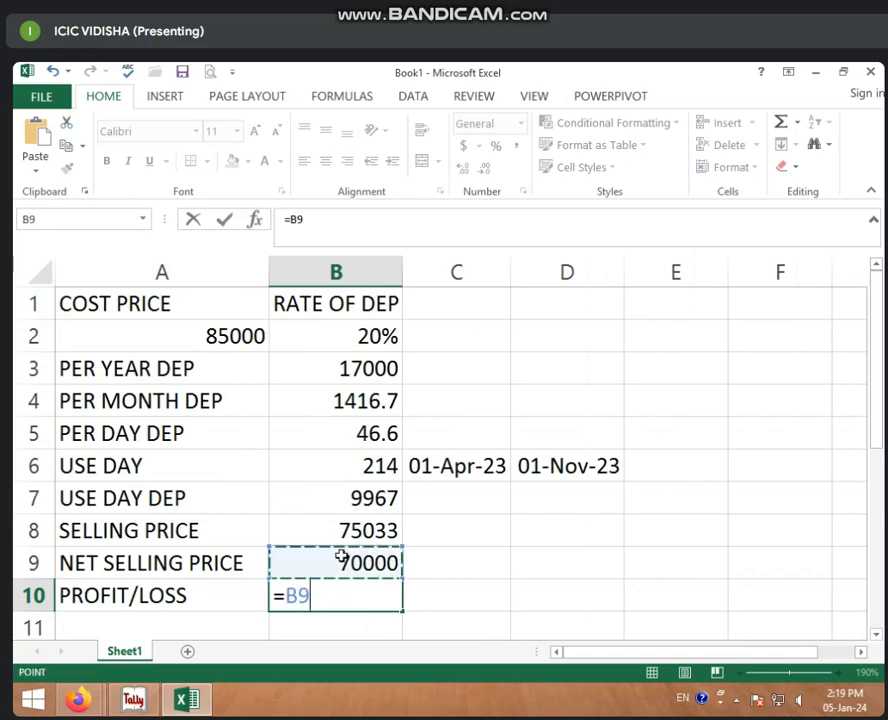
pyautogui.write('-')
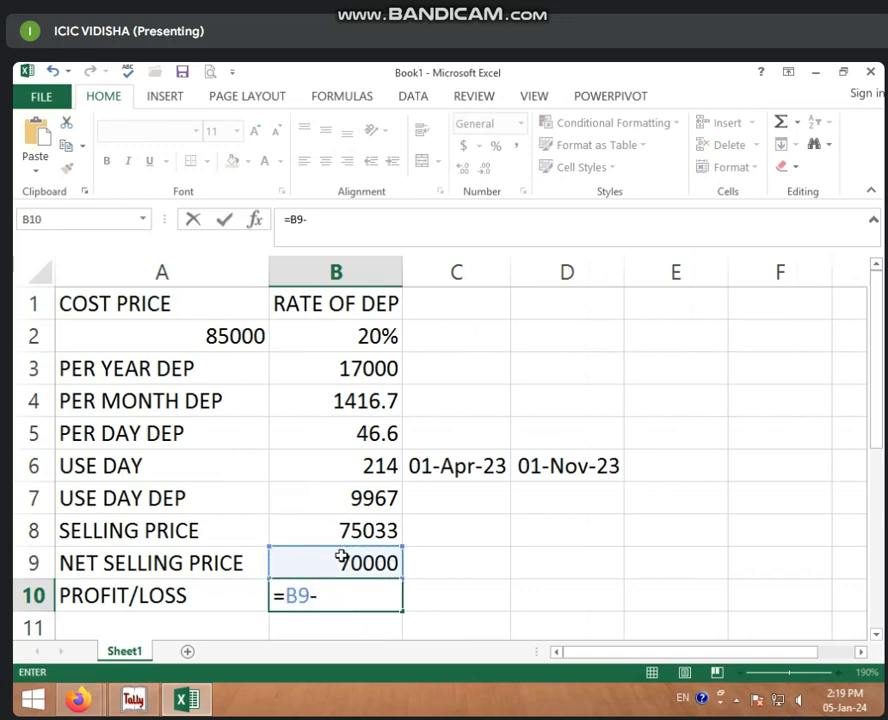
pyautogui.click(341, 531)
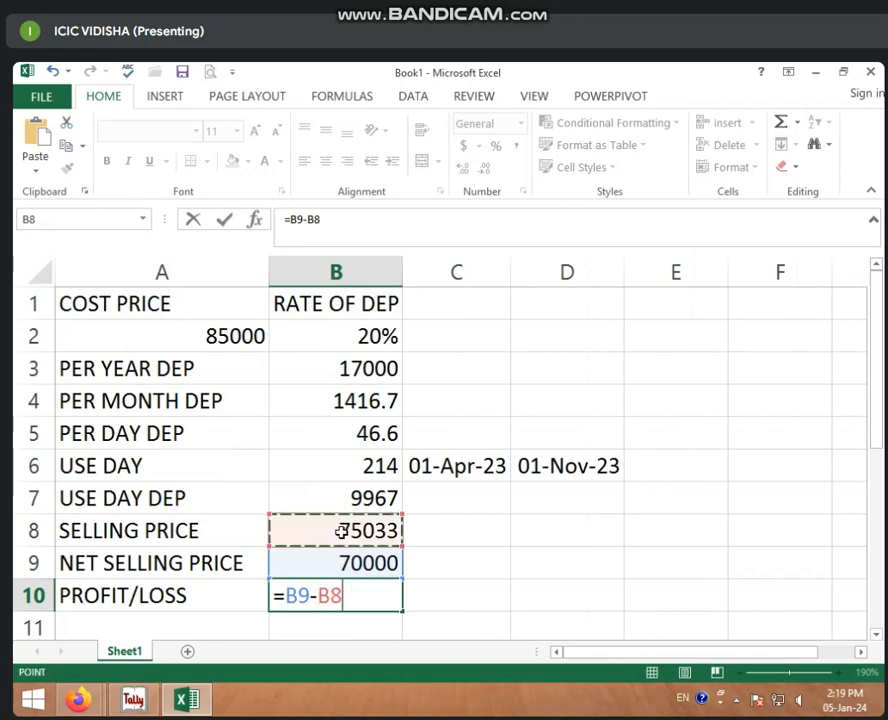
pyautogui.press('Return')
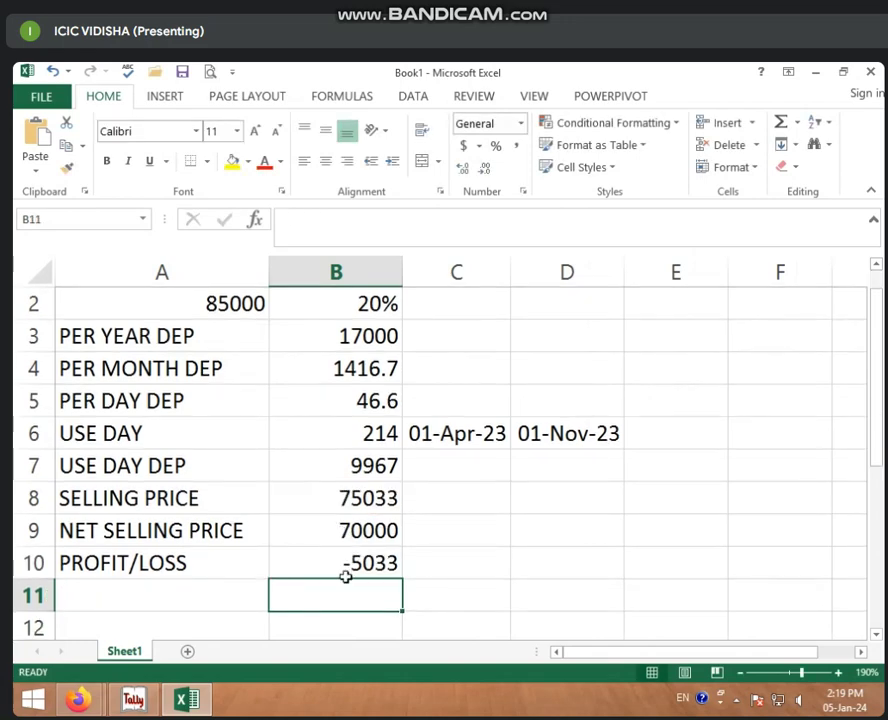
pyautogui.click(348, 566)
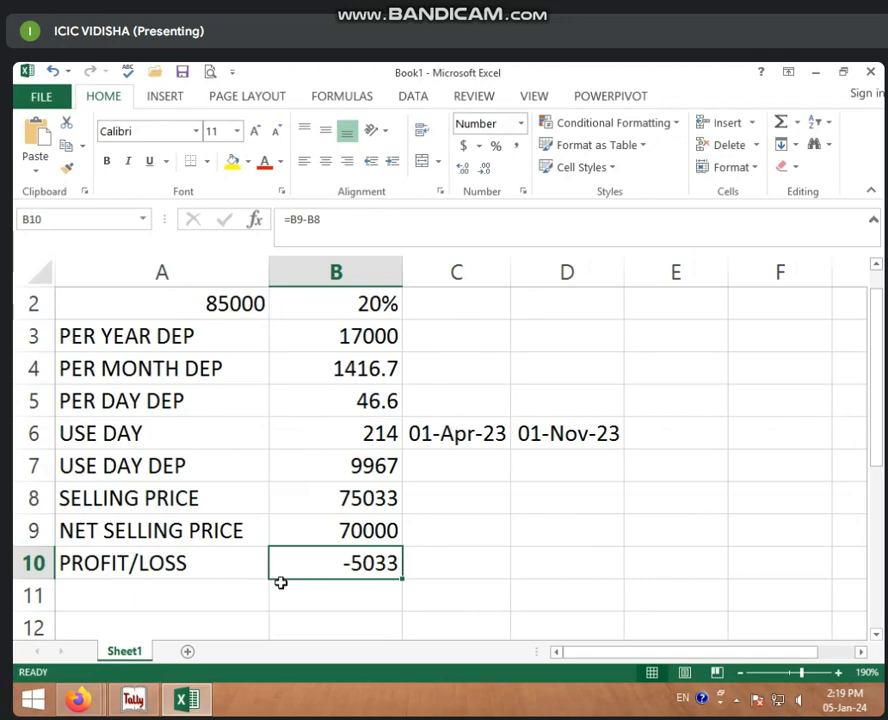
pyautogui.scroll(1, 445, 547)
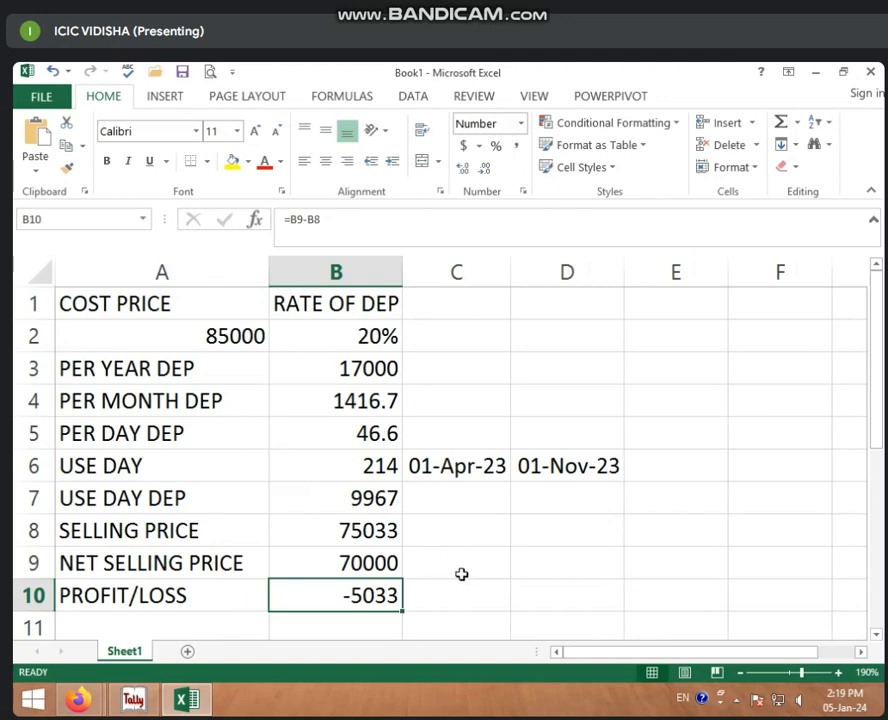
# Switch to Tally, start a payment voucher, and create the debit ledger FURNITURE A/C under Fixed Assets.
pyautogui.click(133, 699)
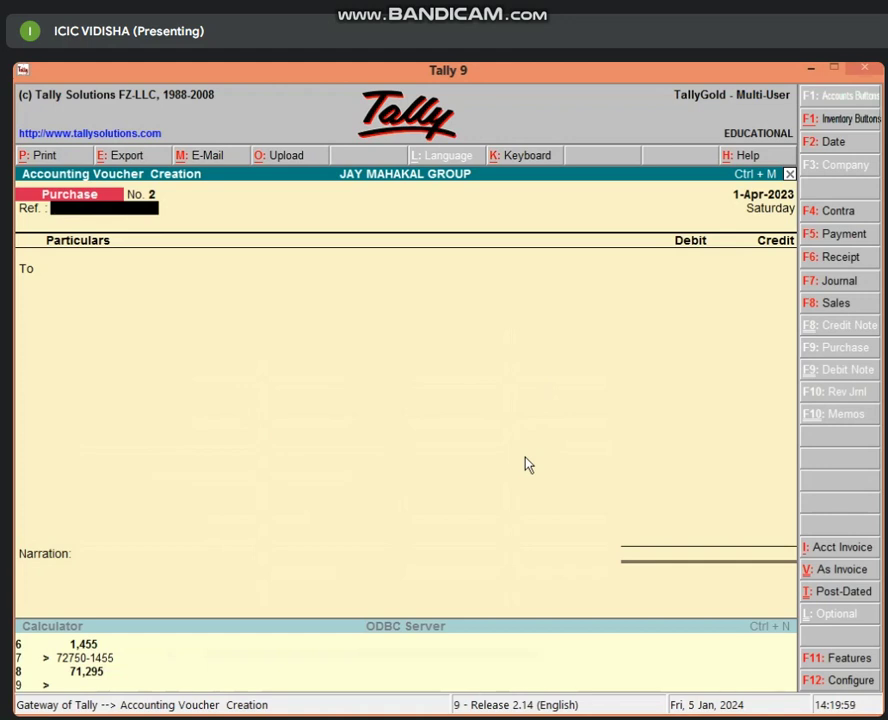
pyautogui.press('F5')
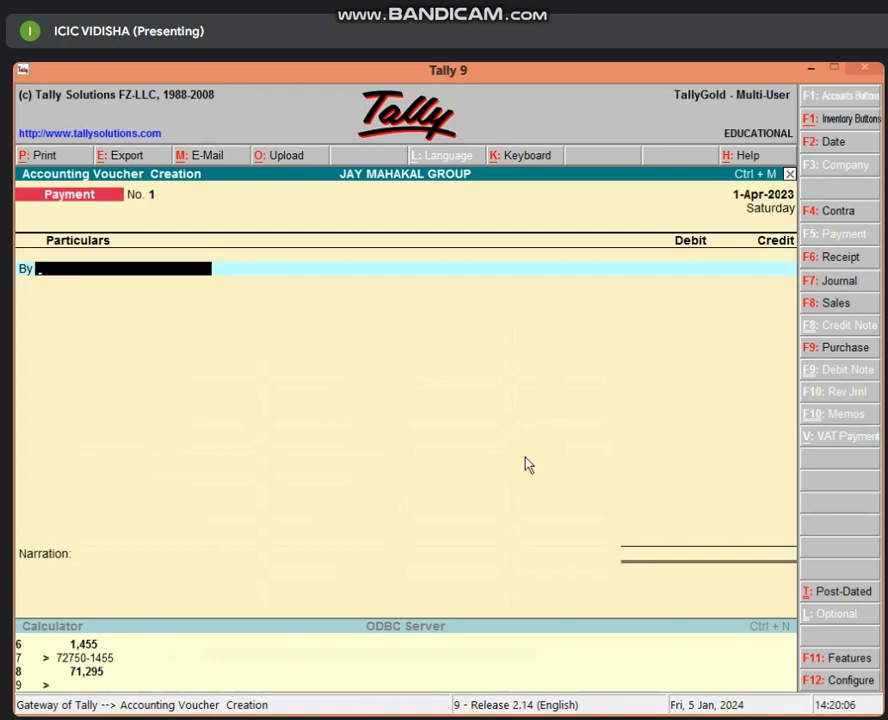
pyautogui.hotkey('alt', 'c')
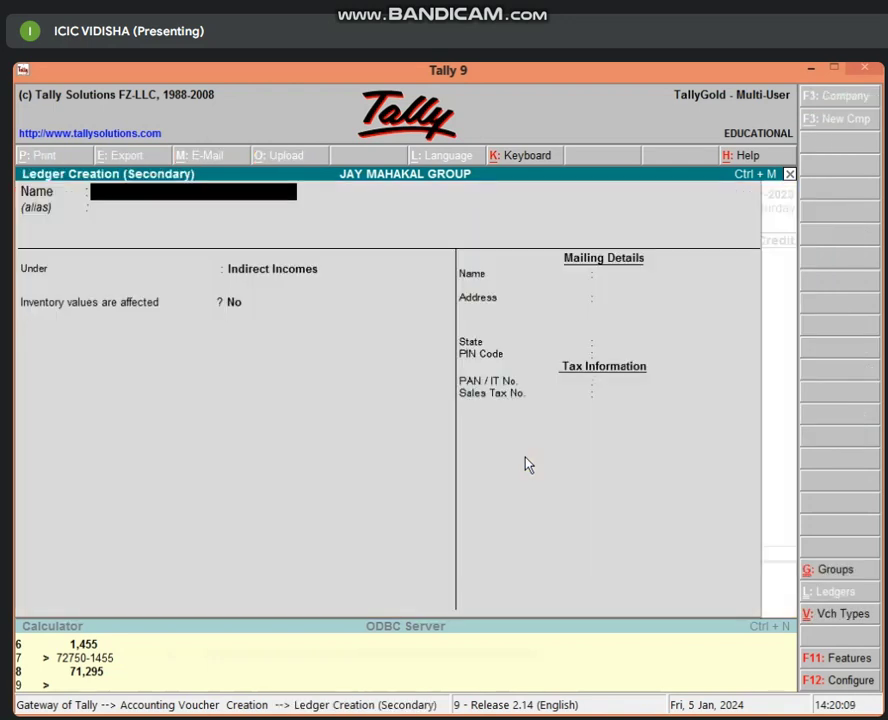
pyautogui.write('FURNITURE A/C')
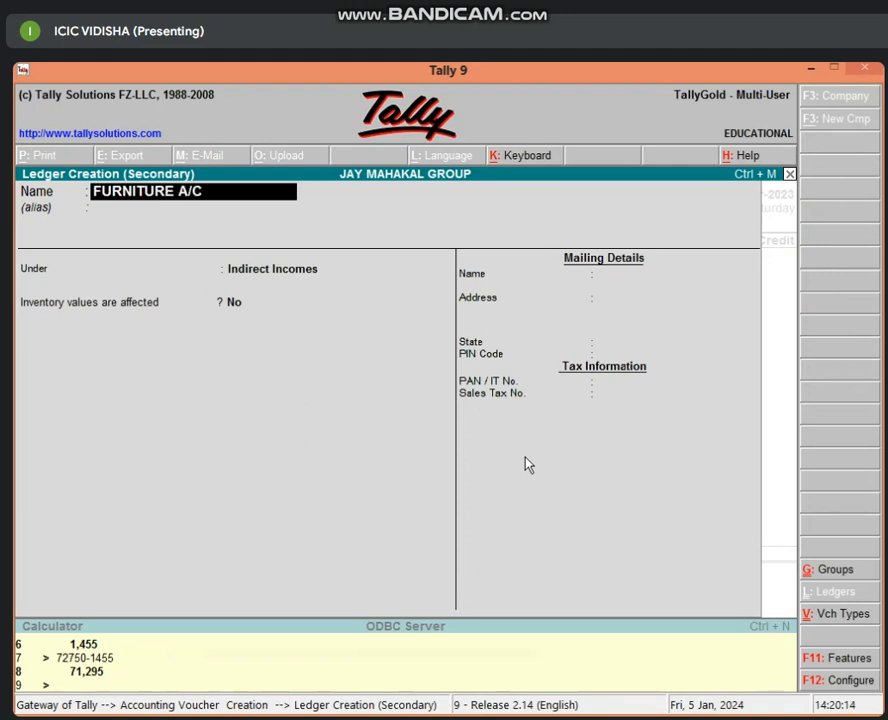
pyautogui.press('Return')
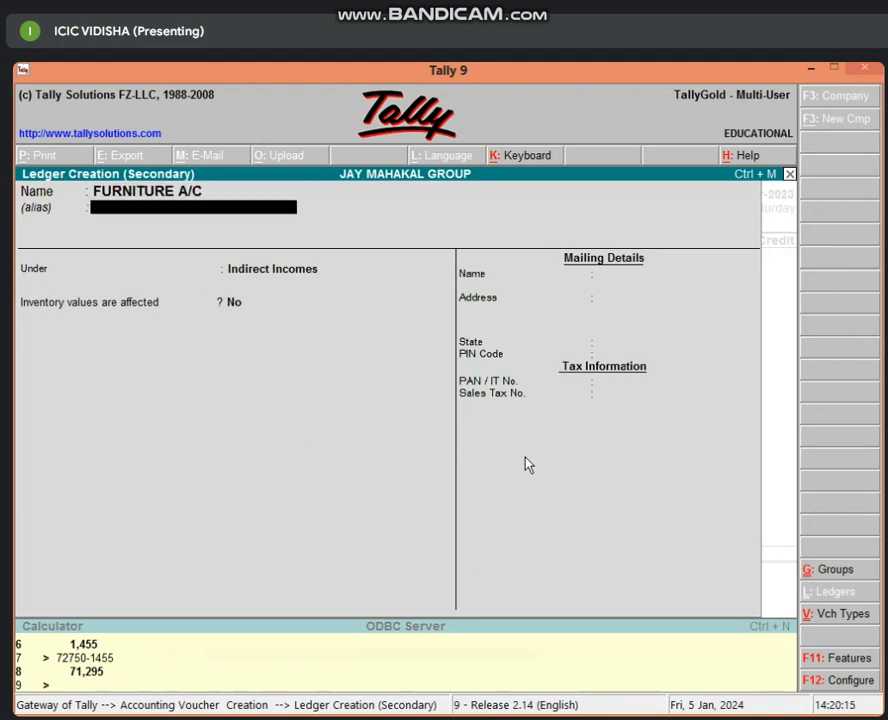
pyautogui.write('FIX')
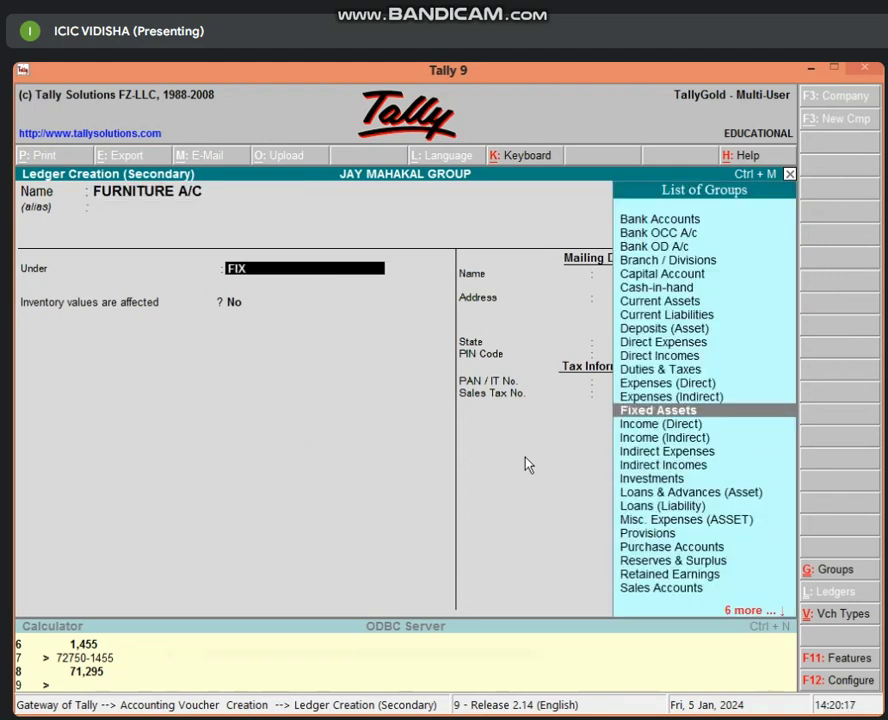
pyautogui.press('Return')
pyautogui.press('Return')
pyautogui.press('Return')
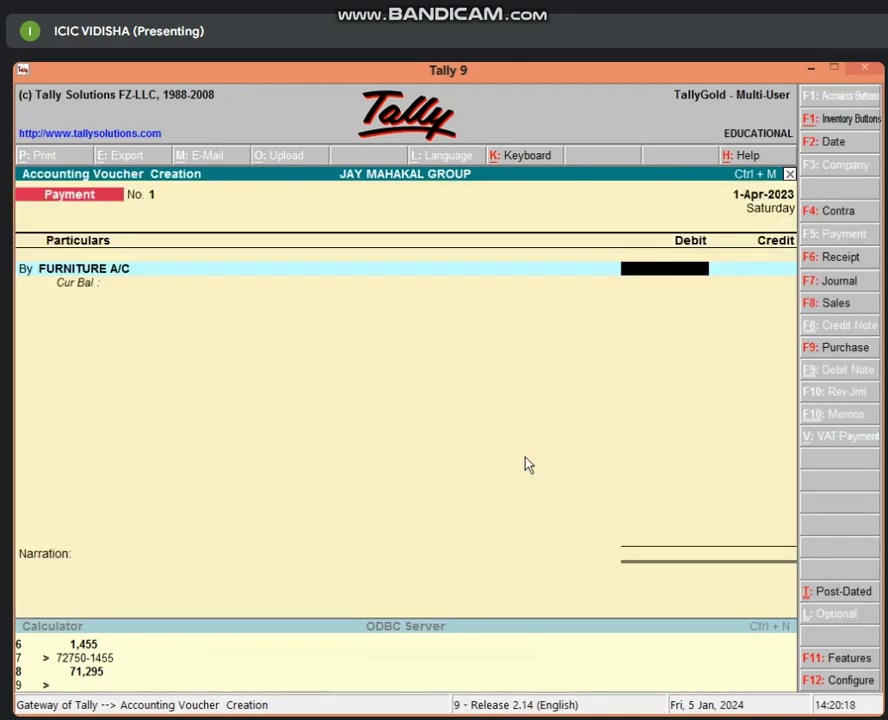
# Debit FURNITURE A/C with 85000 and select Cash as the credit account in the payment voucher.
pyautogui.write('85000')
pyautogui.press('Return')
pyautogui.write('t')
pyautogui.press('Return')
pyautogui.press('Escape')
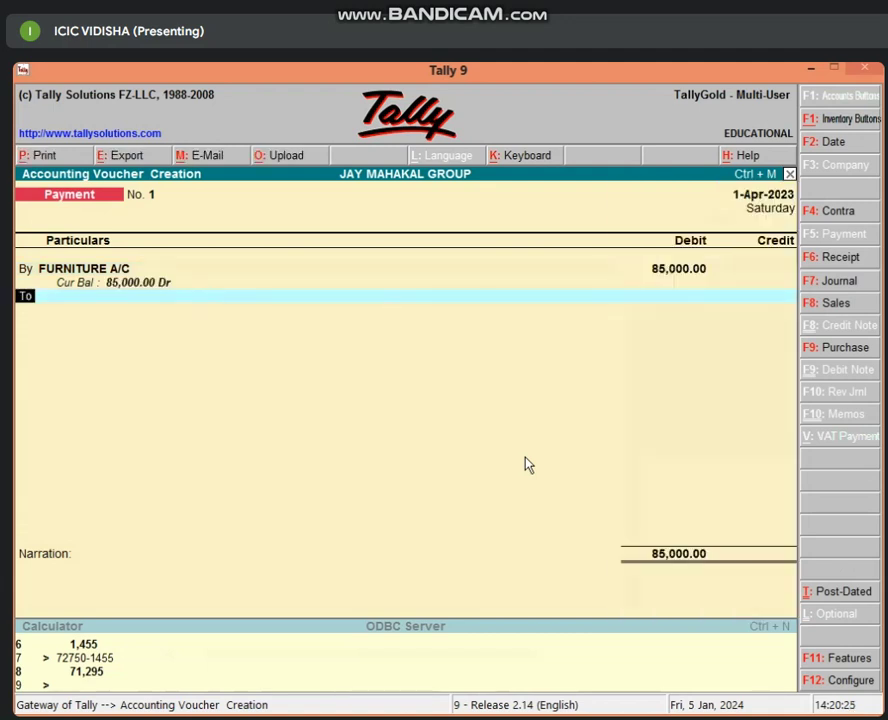
pyautogui.write('c')
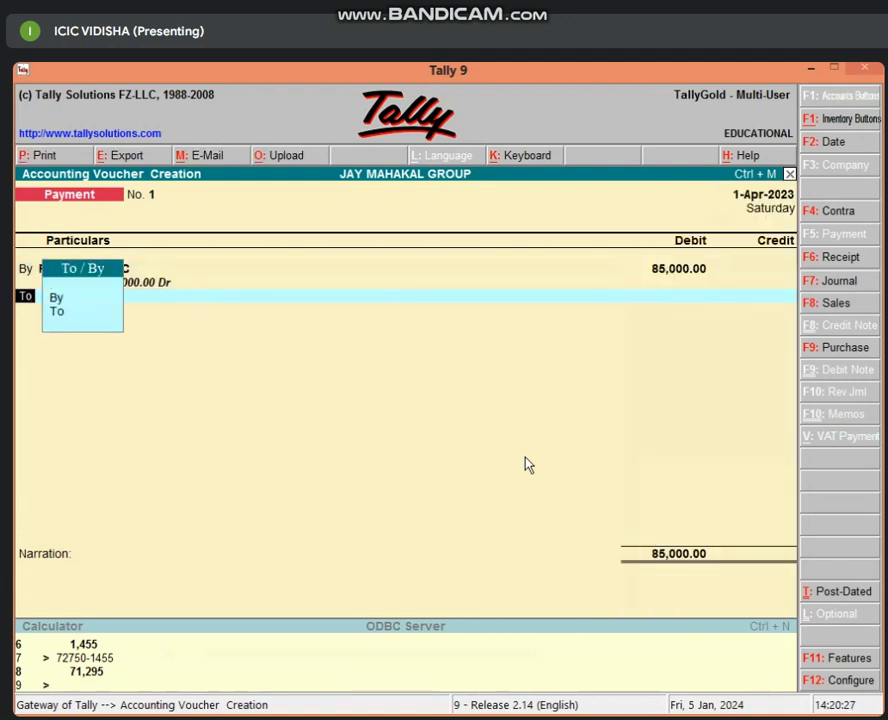
pyautogui.press('Down')
pyautogui.press('Return')
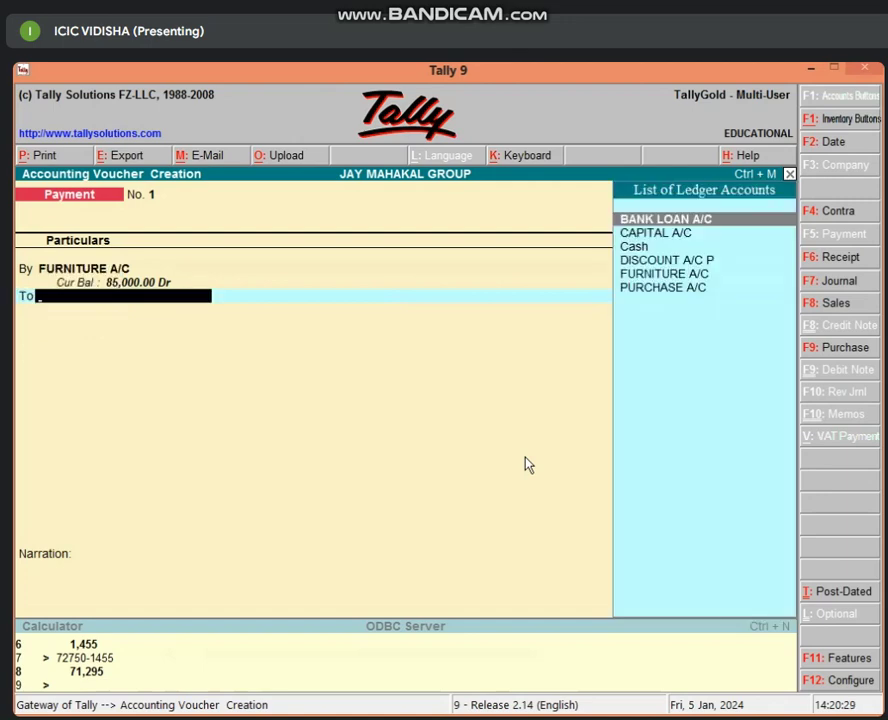
pyautogui.write('CAS')
pyautogui.press('Return')
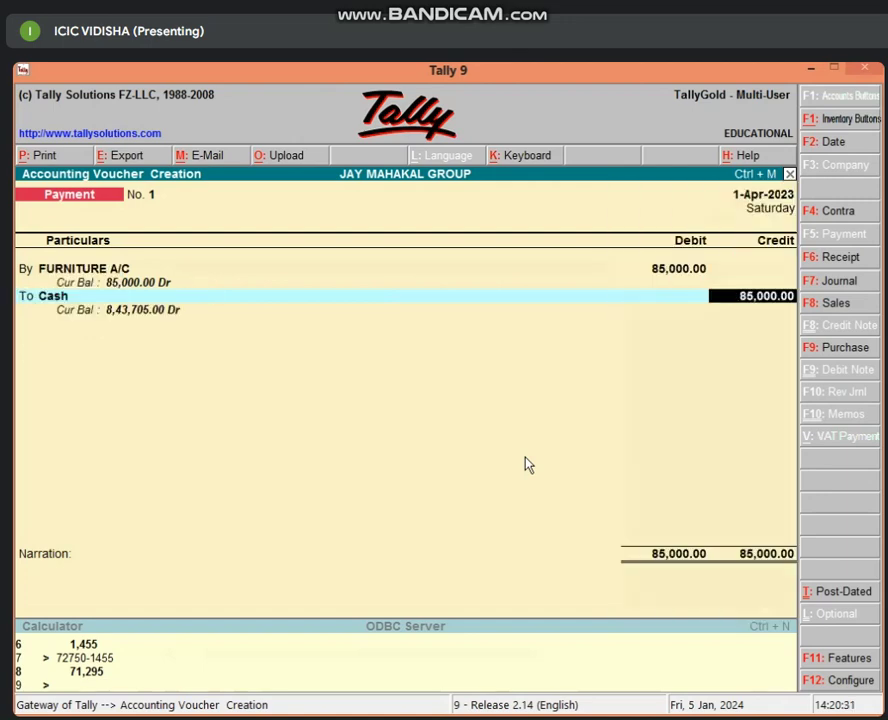
# Check the cost price in cell A2 of the Excel sheet, and accept the Tally payment voucher with 85,000 credited and no narration.
pyautogui.hotkey('alt', 'Tab')
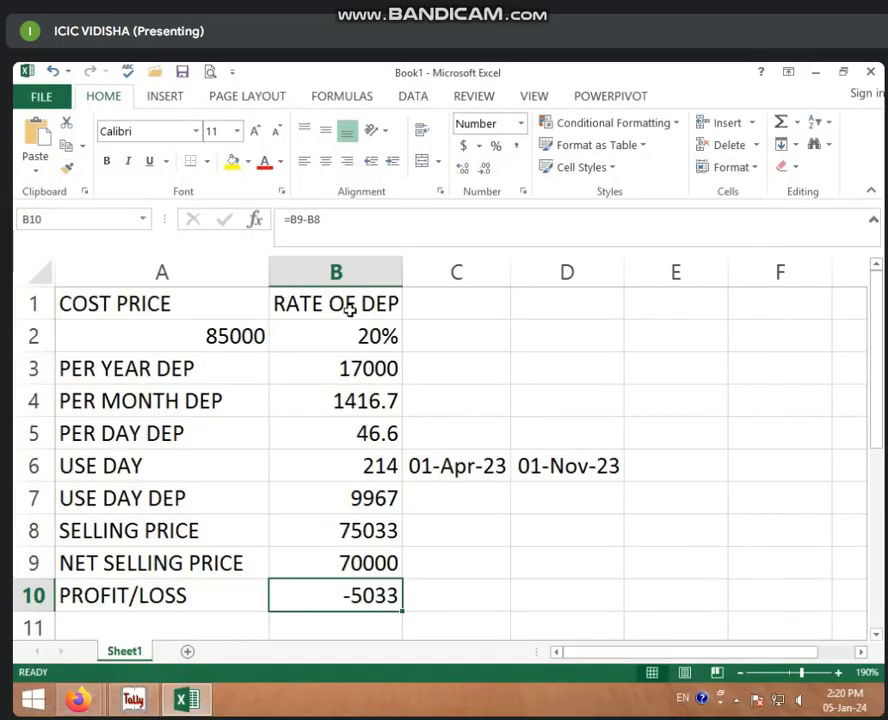
pyautogui.click(238, 343)
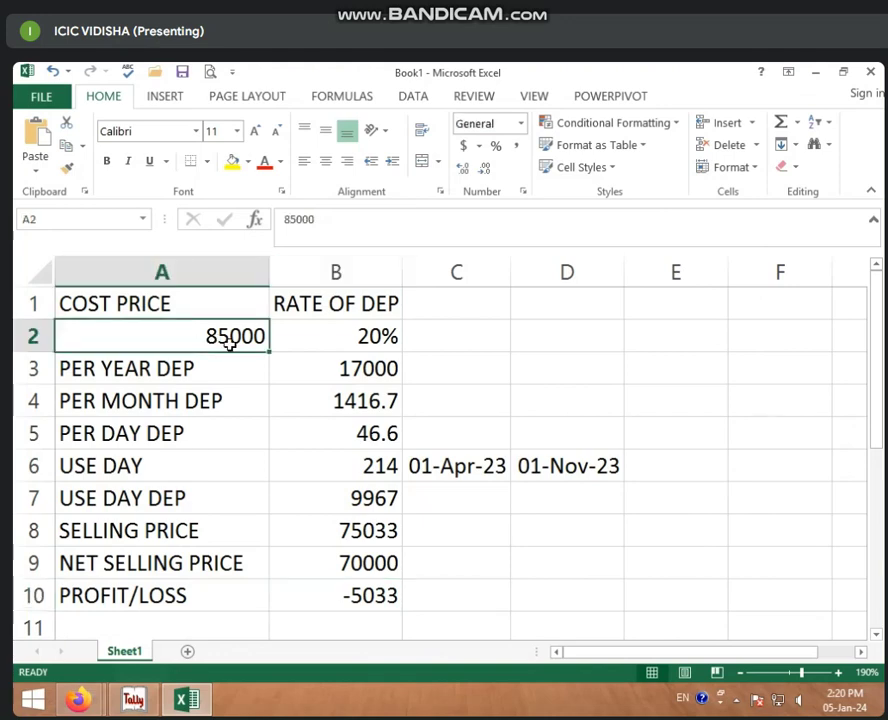
pyautogui.click(133, 698)
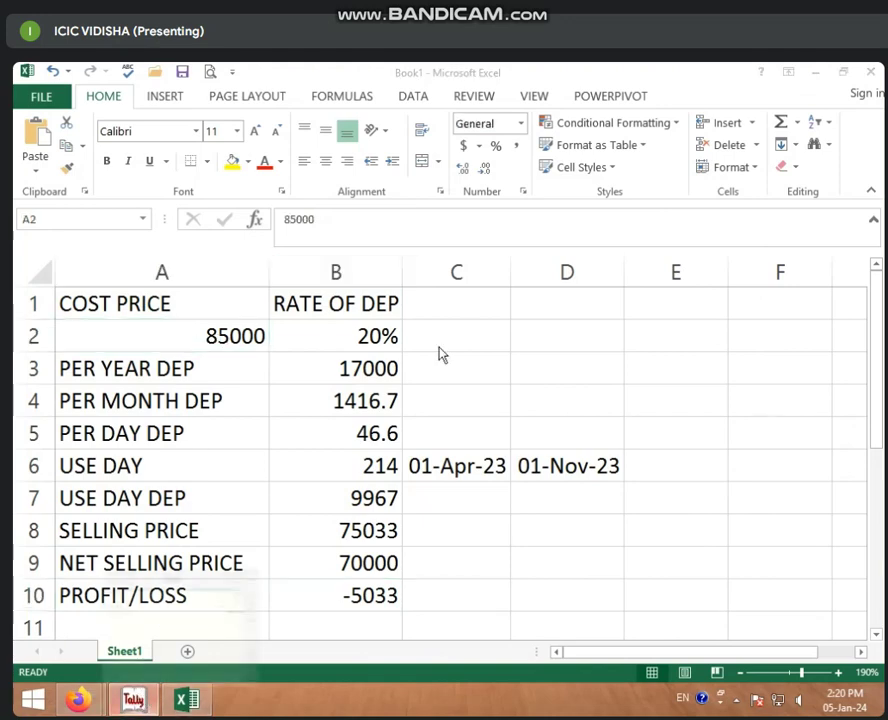
pyautogui.press('Return')
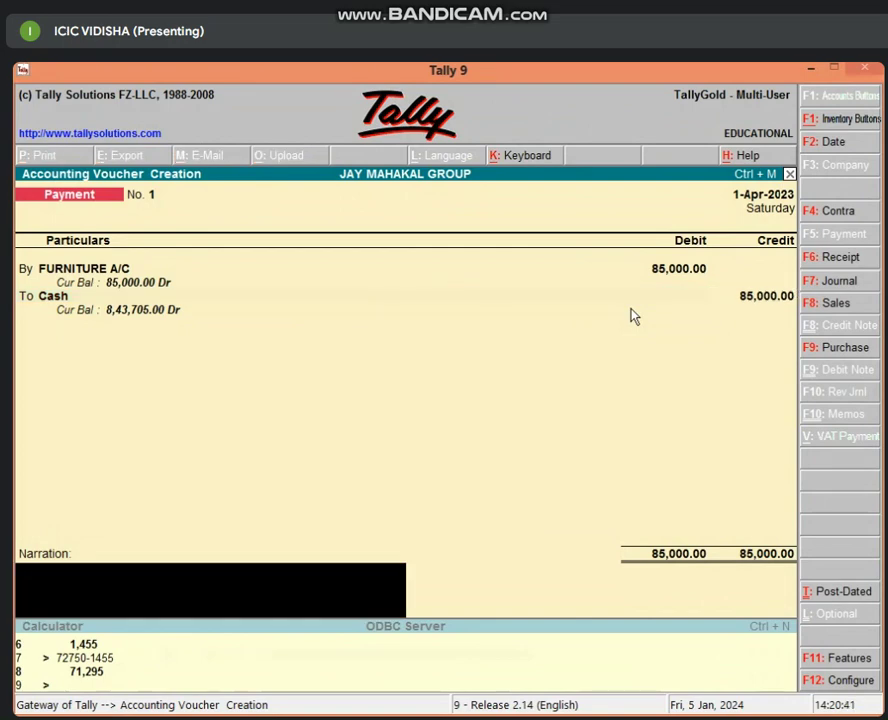
pyautogui.press('Return')
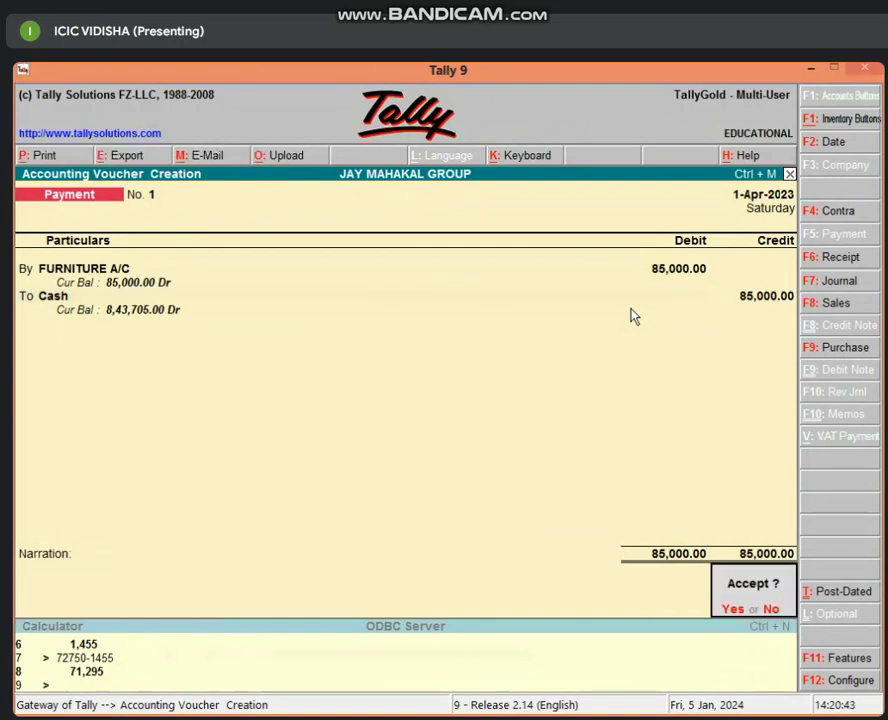
pyautogui.press('Return')
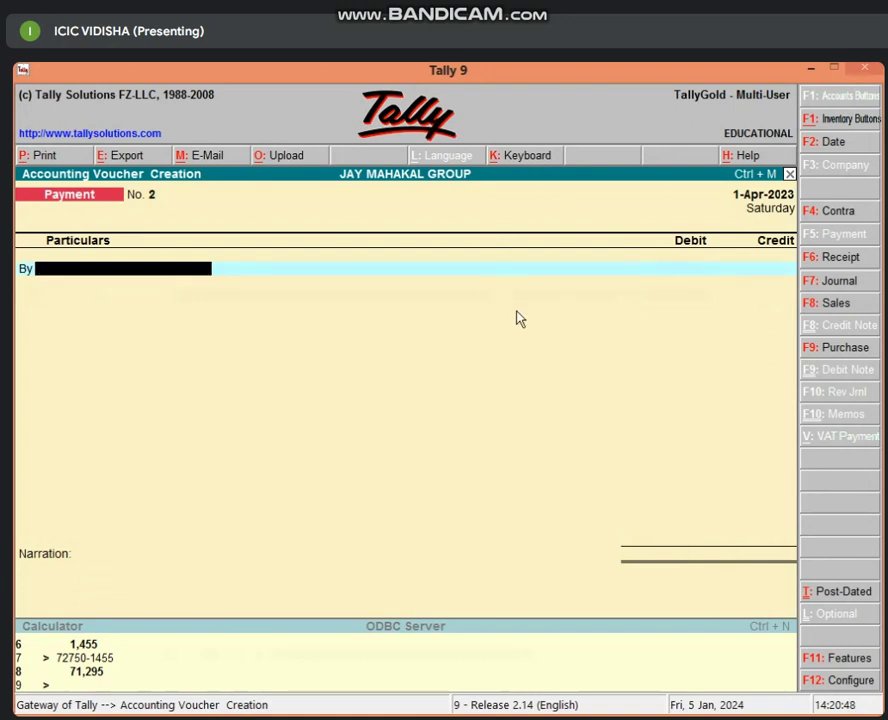
# Start a journal voucher and create the debit ledger DEP A/C under Indirect Expenses.
pyautogui.press('F7')
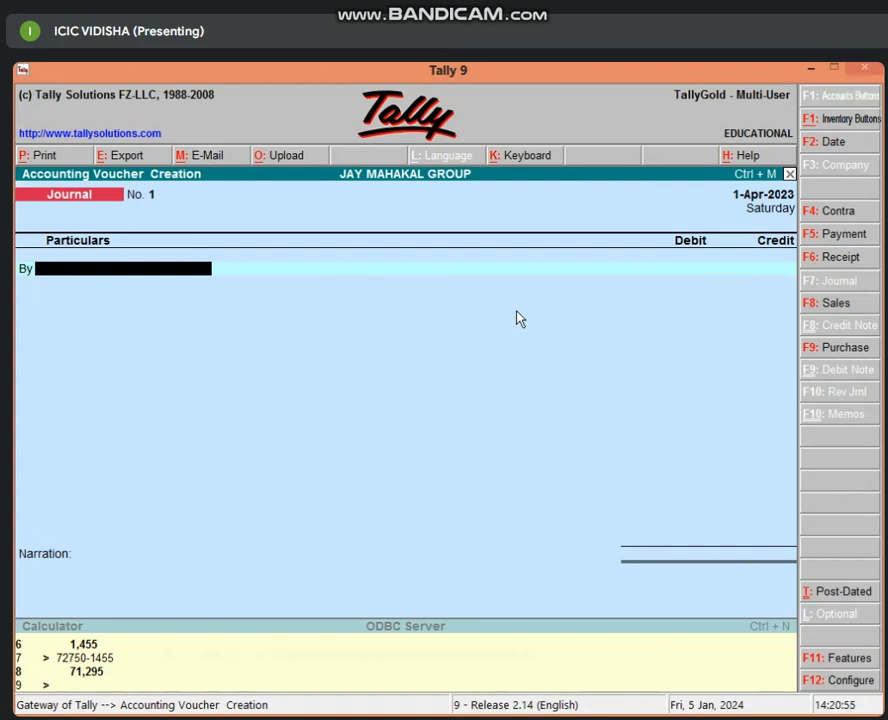
pyautogui.hotkey('alt', 'c')
pyautogui.write('DE')
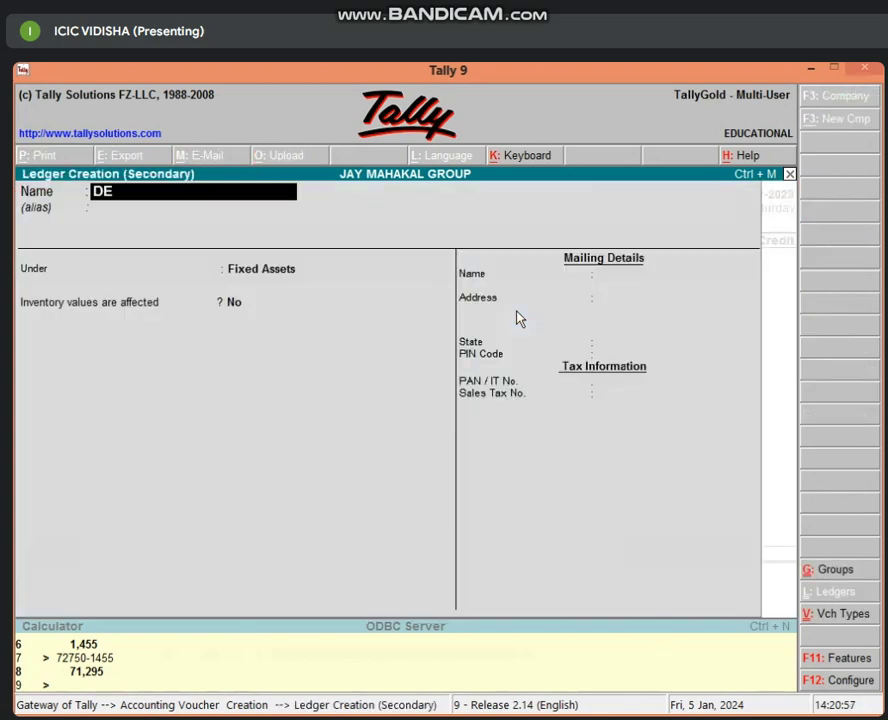
pyautogui.write('P A/C')
pyautogui.press('Return')
pyautogui.press('Return')
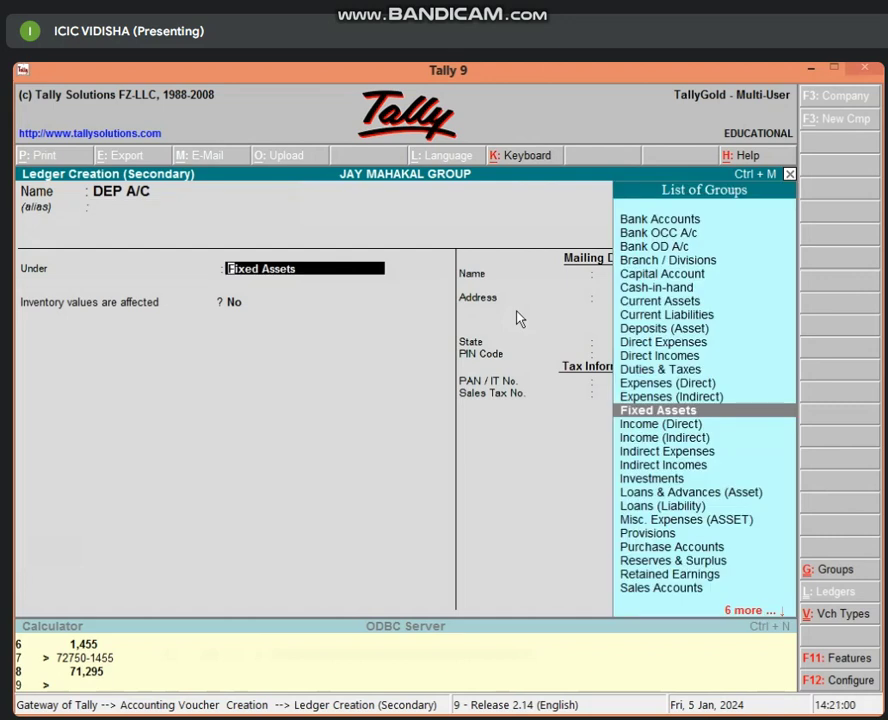
pyautogui.write('IND')
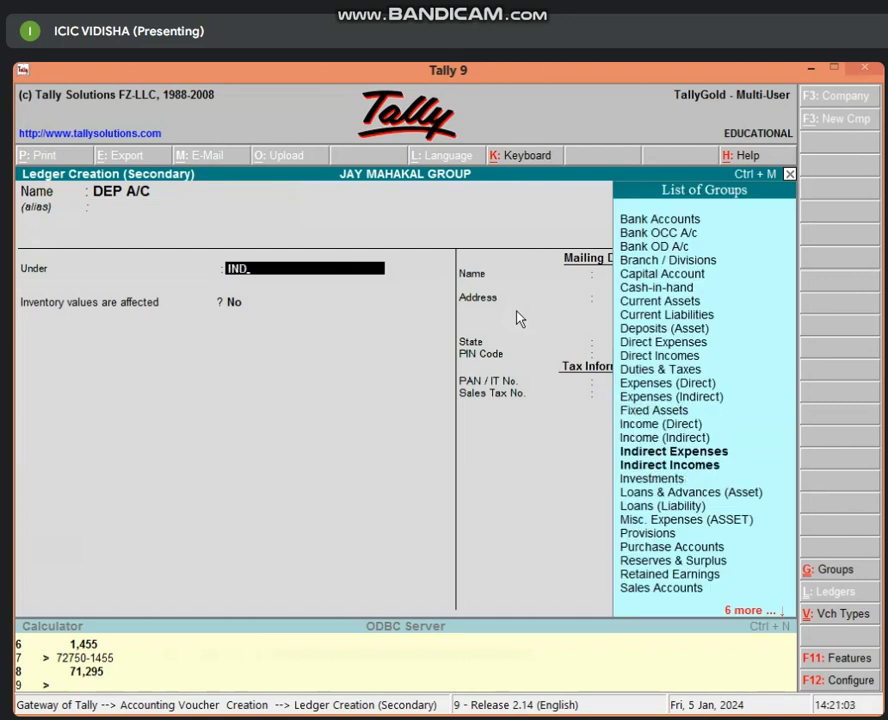
pyautogui.press('Return')
pyautogui.press('Return')
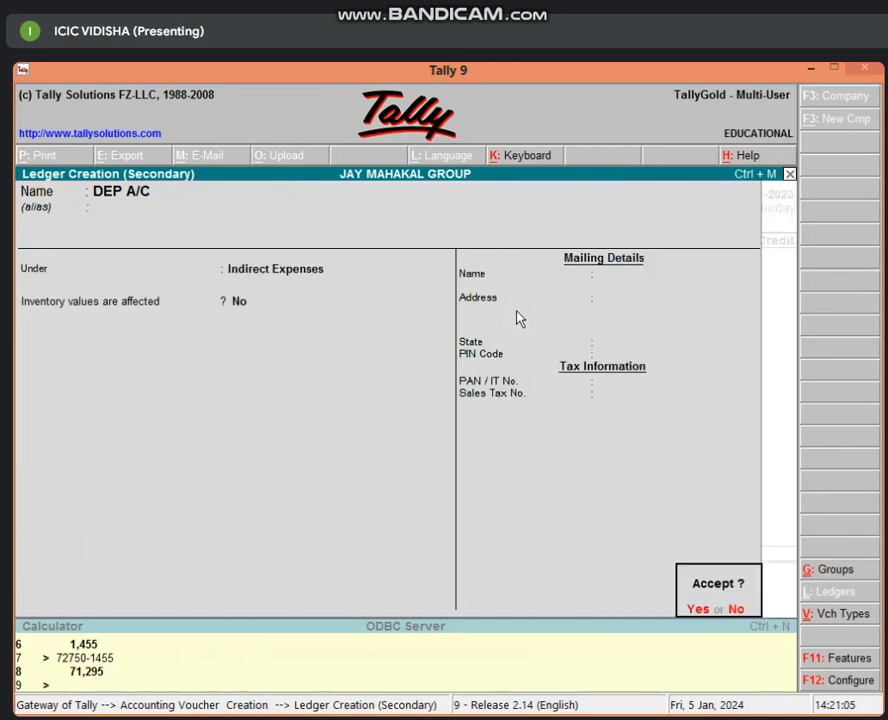
pyautogui.press('Return')
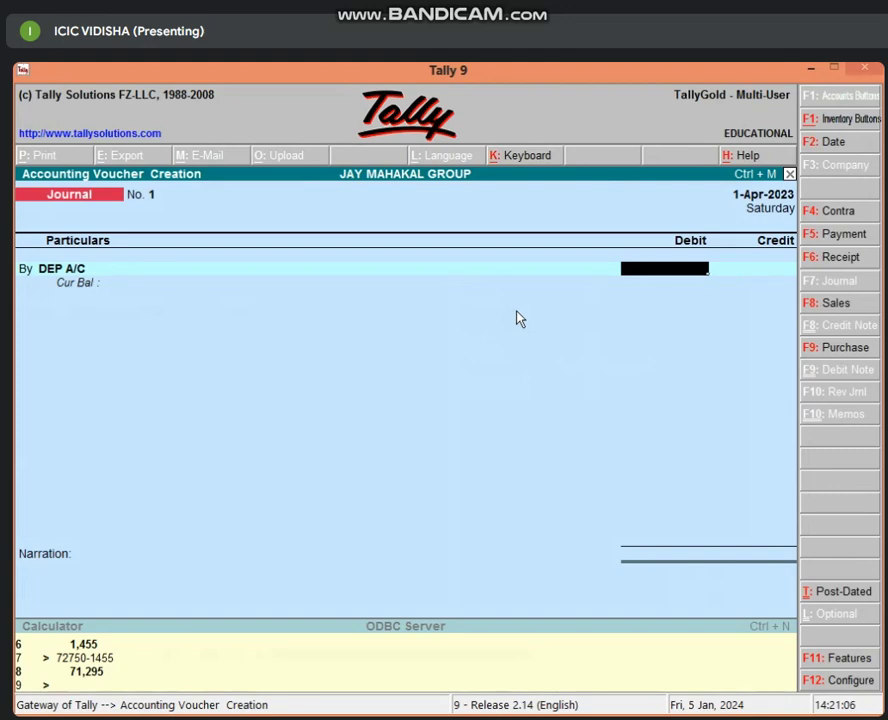
# Look up the use-day depreciation in cell B7 of the Excel sheet and debit DEP A/C with 9967 in Tally.
pyautogui.click(812, 68)
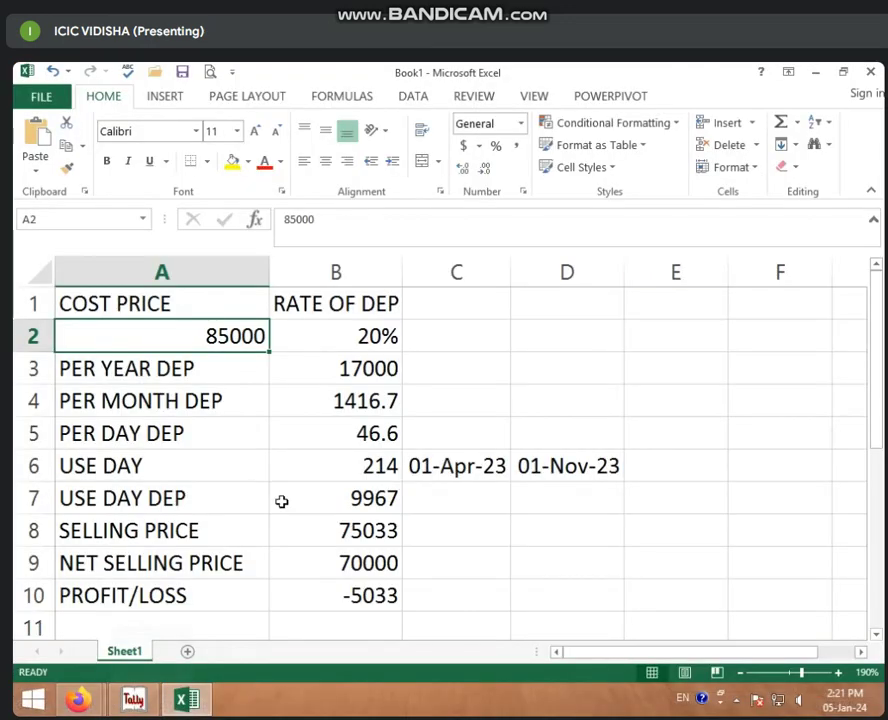
pyautogui.click(319, 500)
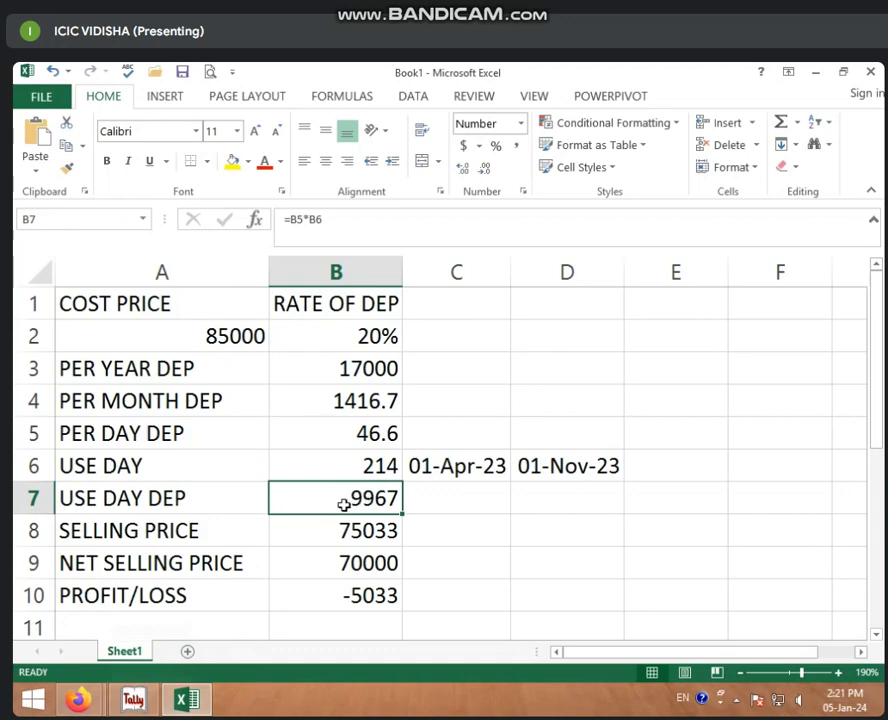
pyautogui.click(133, 699)
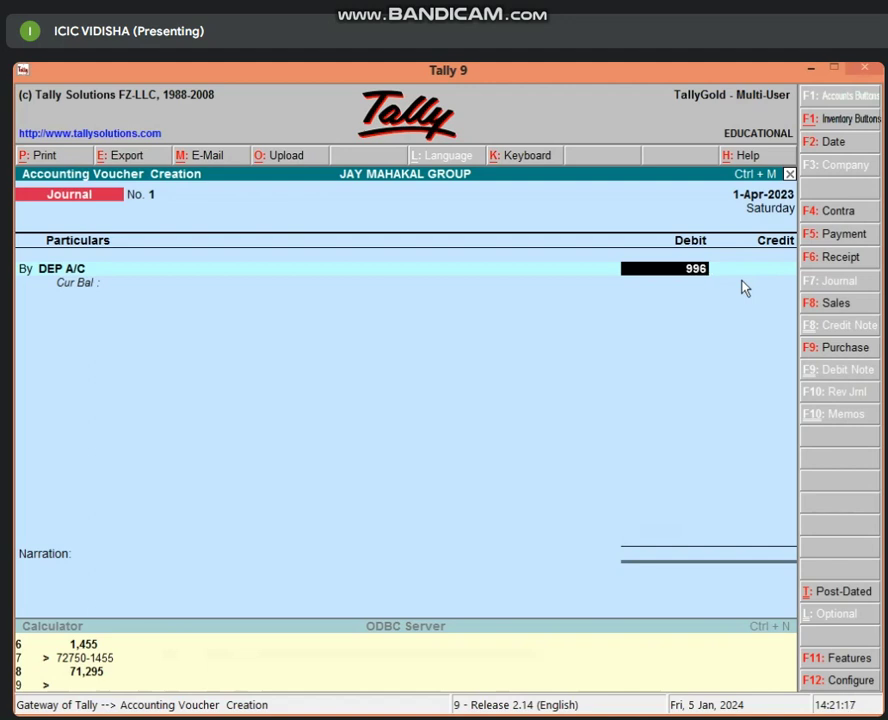
pyautogui.write('7')
pyautogui.press('Return')
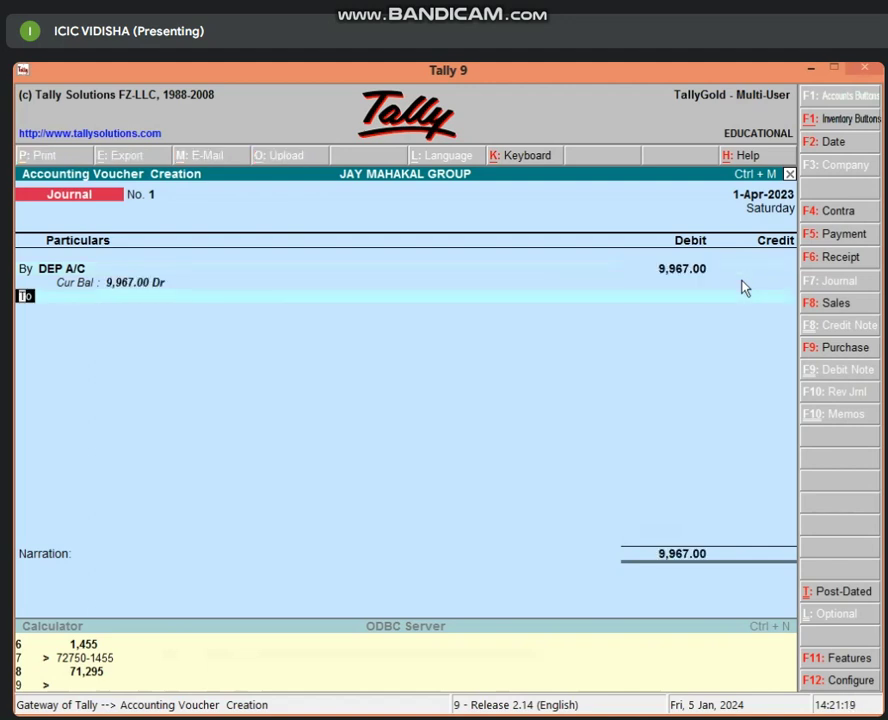
# Credit FURNITURE A/C with 9,967 and accept the journal voucher without a narration.
pyautogui.write('t')
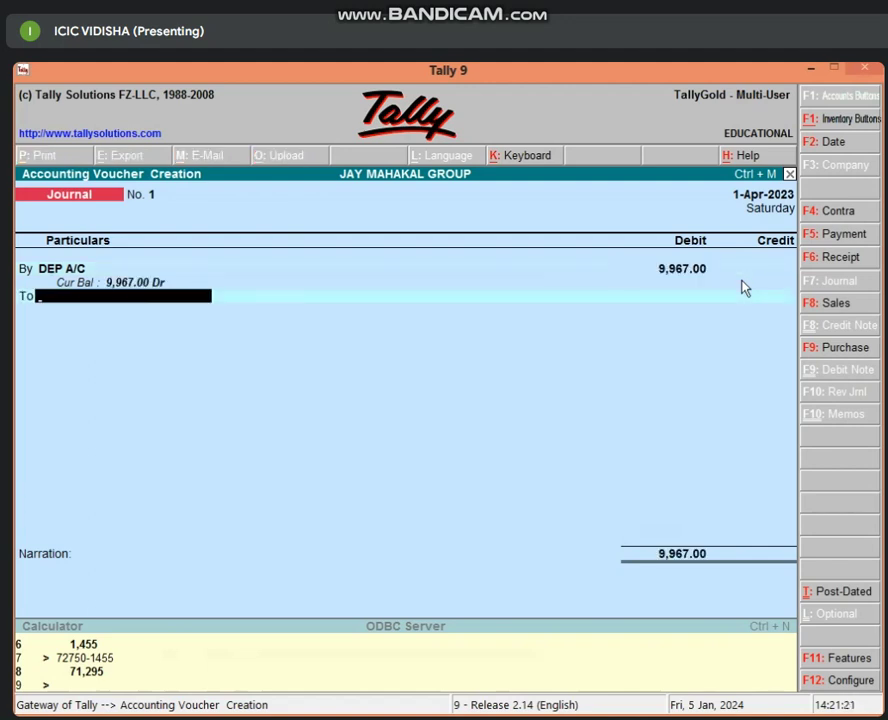
pyautogui.write('FU')
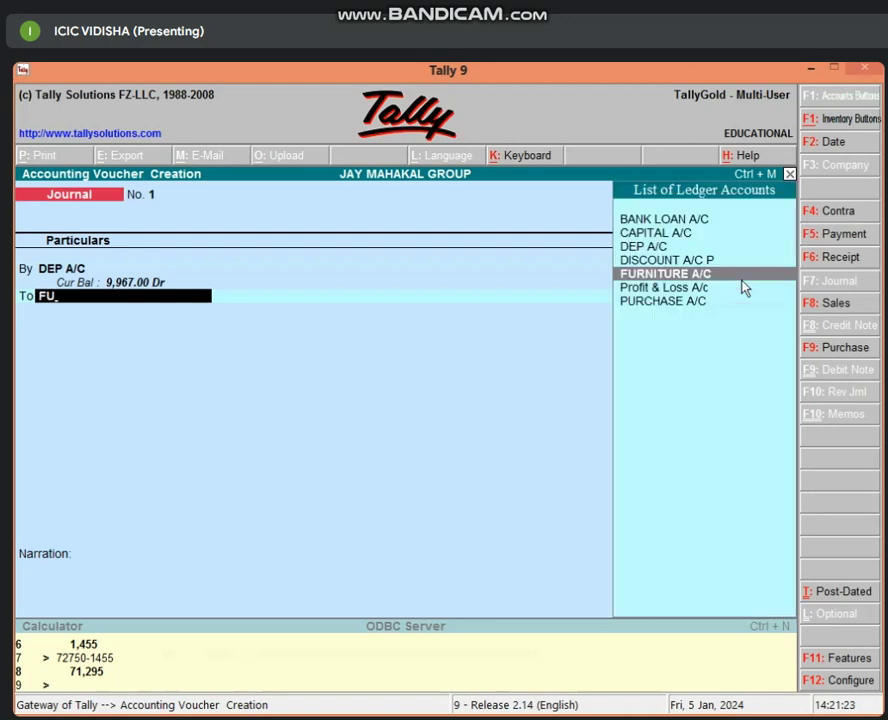
pyautogui.press('Return')
pyautogui.press('Return')
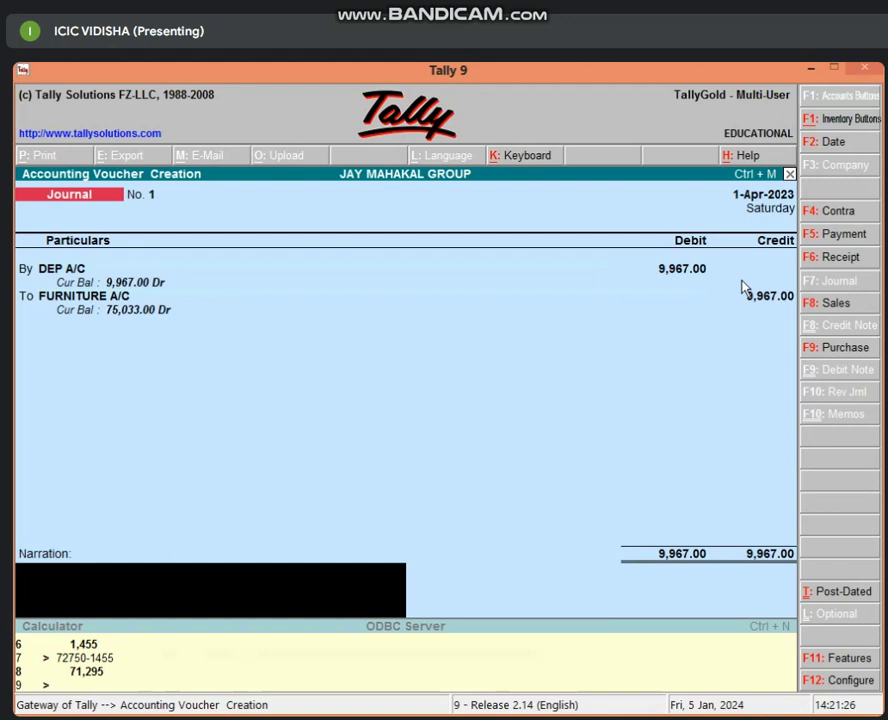
pyautogui.press('Return')
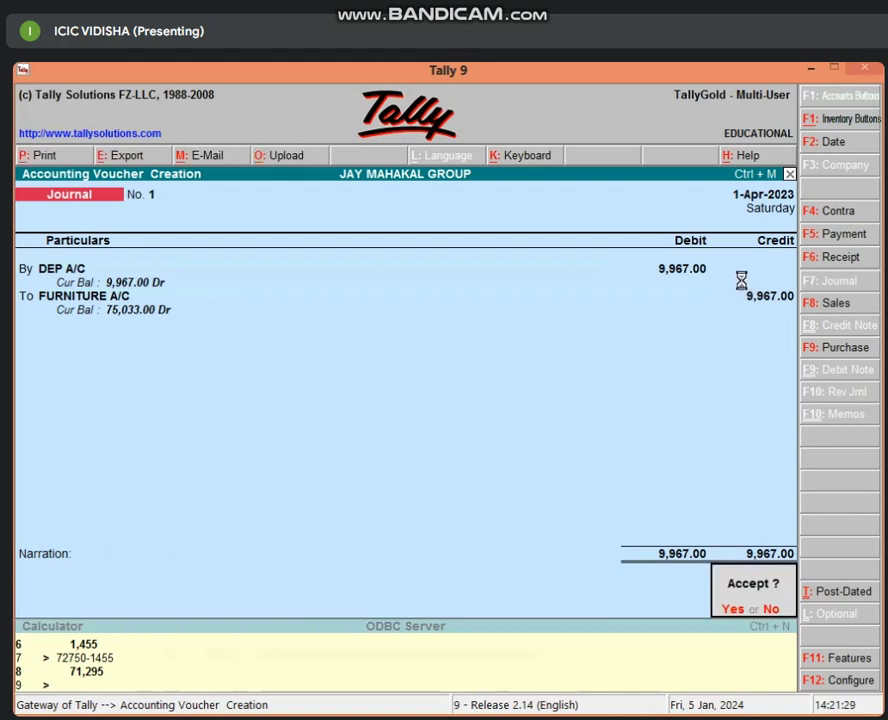
pyautogui.press('Return')
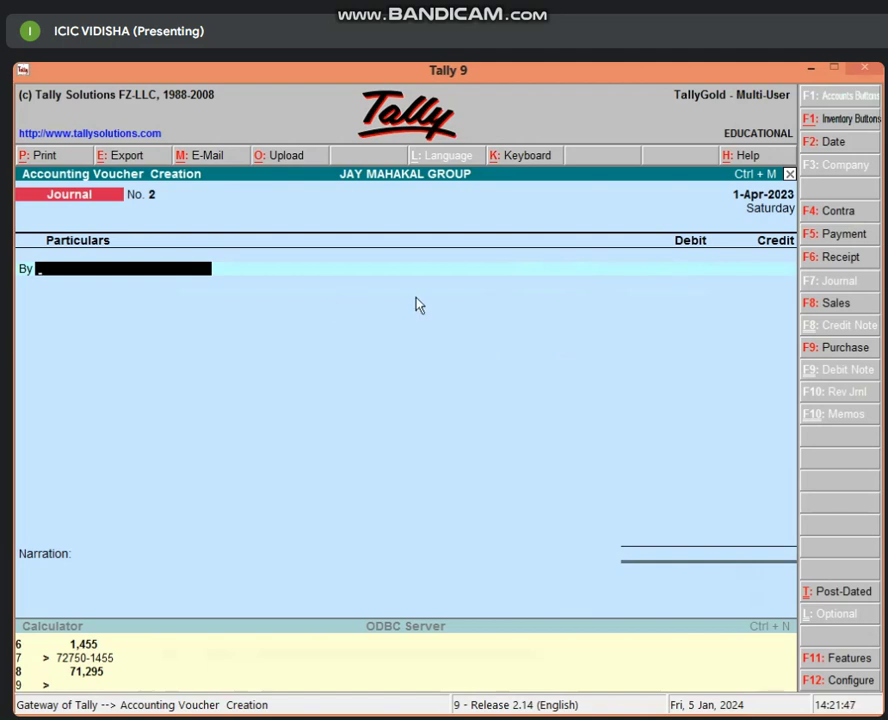
# Create a debit ledger in the buyer's name under Sundry Debtors, keeping bill-by-bill balances and leaving address and tax details blank.
pyautogui.hotkey('alt', 'c')
pyautogui.write('SO')
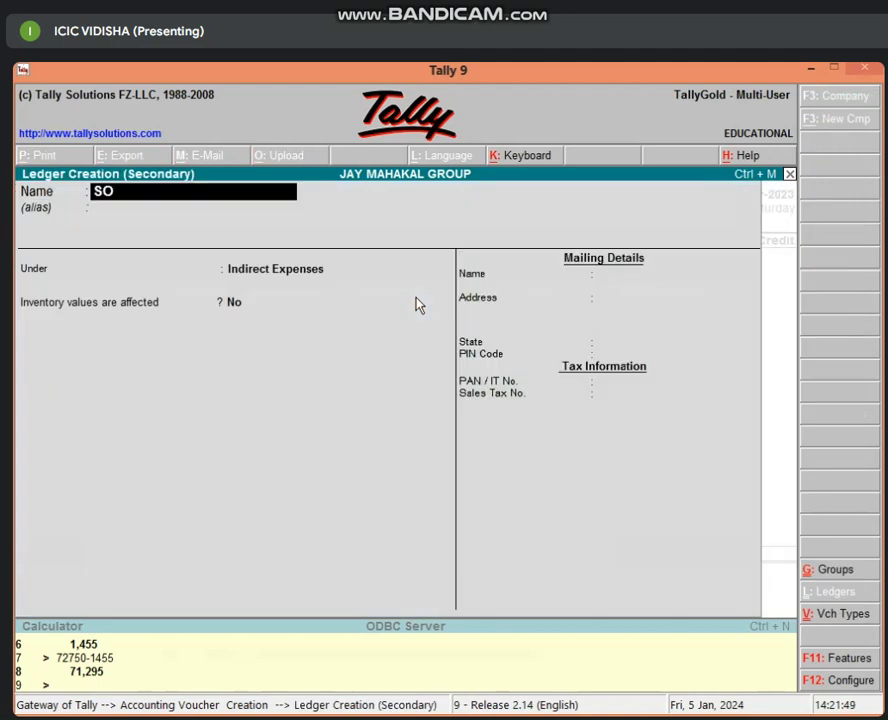
pyautogui.write("HAN'S A/C")
pyautogui.press('Return')
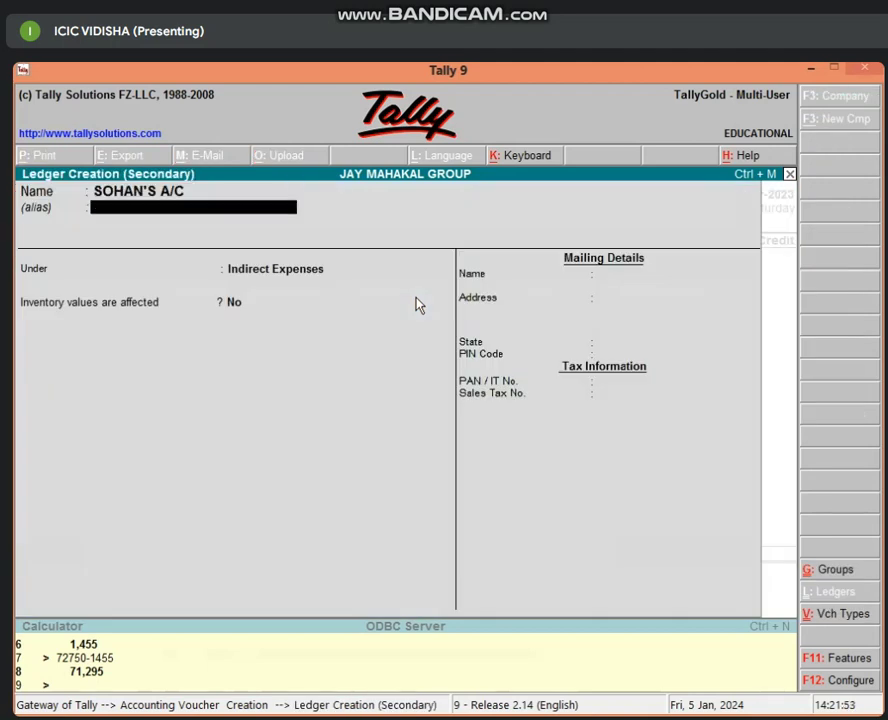
pyautogui.press('Return')
pyautogui.write('SUND')
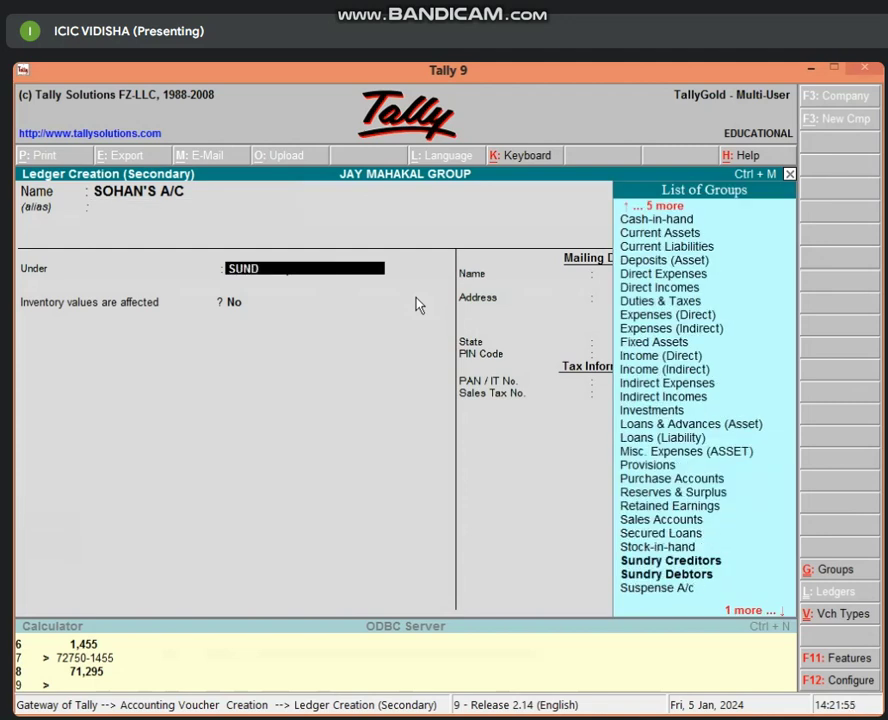
pyautogui.press('Down')
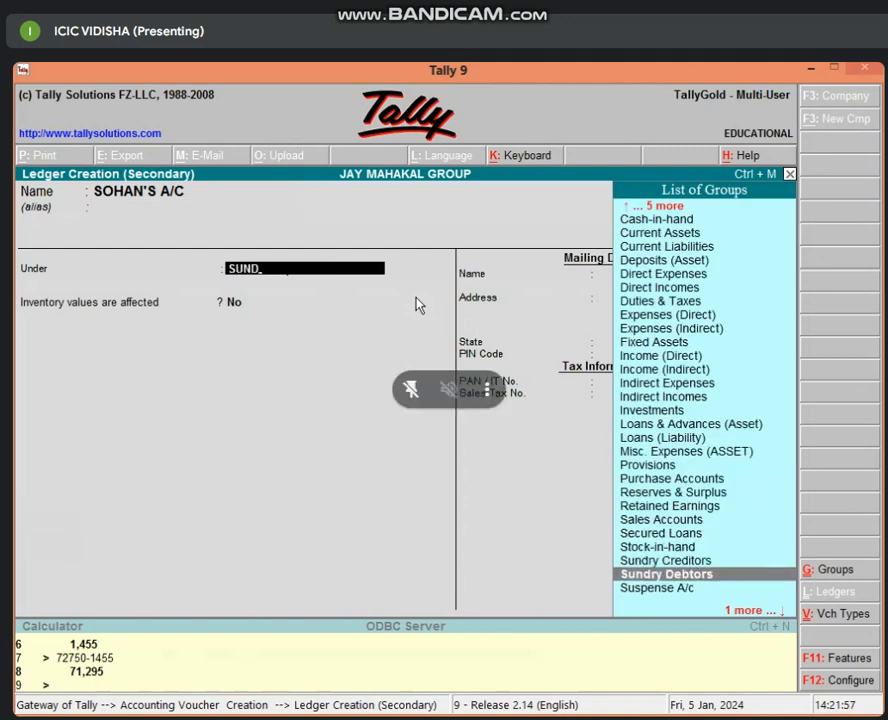
pyautogui.press('Return')
pyautogui.press('Return')
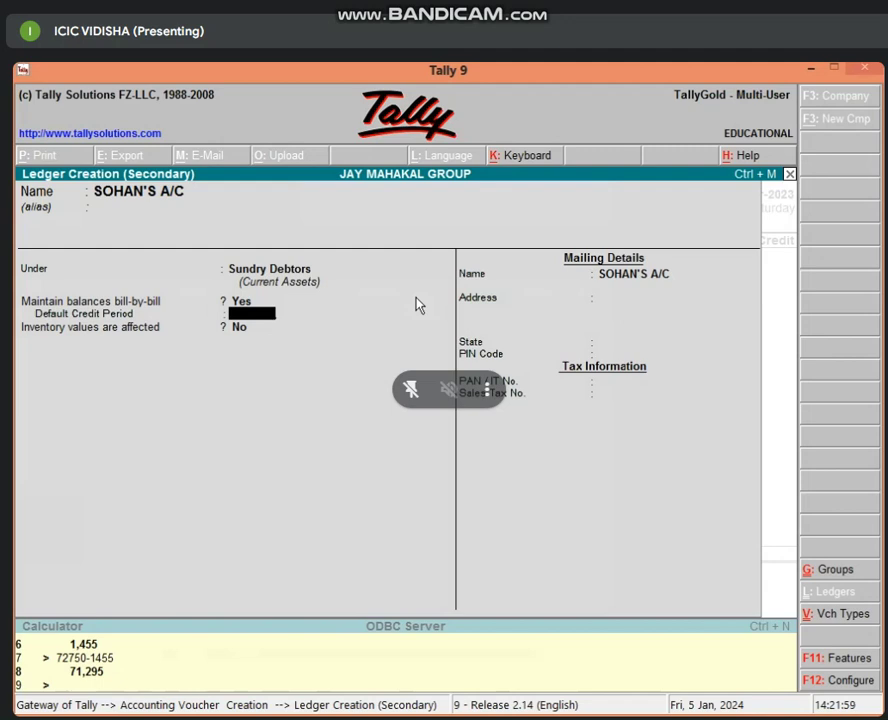
pyautogui.press('Return')
pyautogui.press('Return')
pyautogui.press('Return')
pyautogui.press('Return')
pyautogui.press('Return')
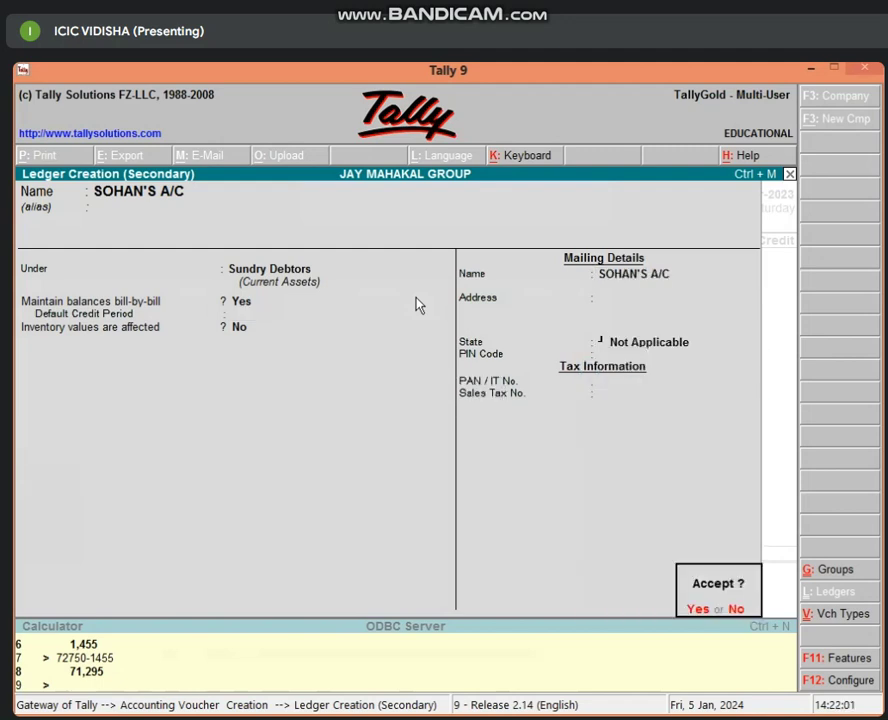
pyautogui.press('Return')
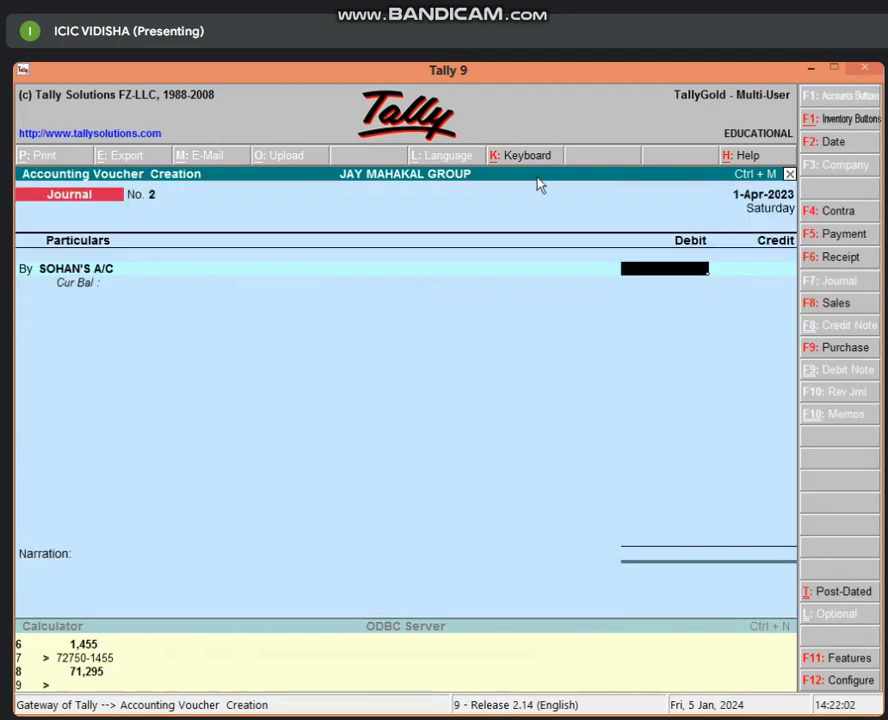
# Look up the net selling price in cell B9 of the Excel sheet and debit the buyer's account with 70,000 in Tally.
pyautogui.click(811, 69)
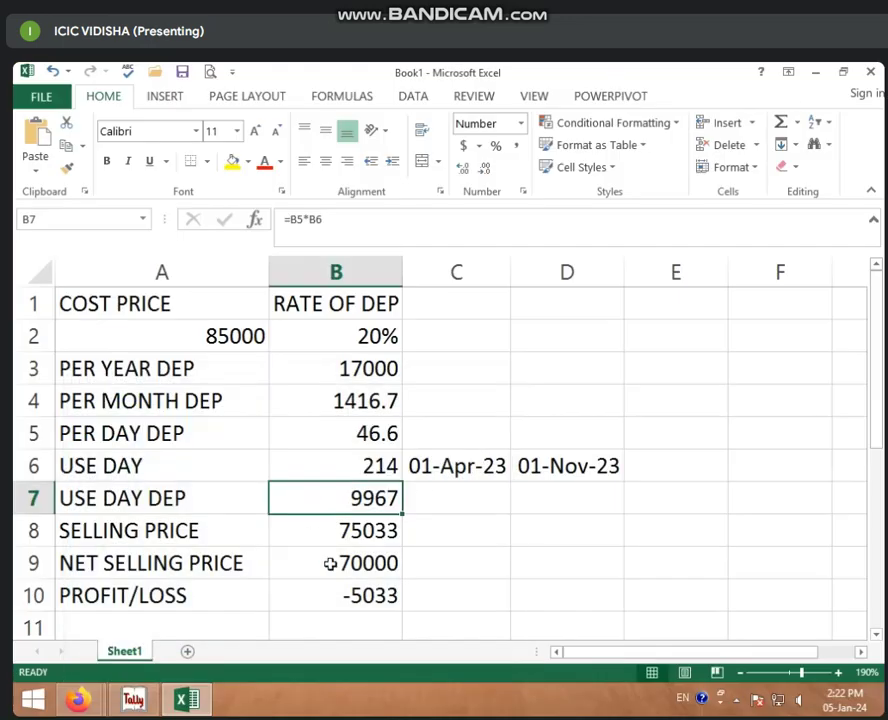
pyautogui.click(334, 564)
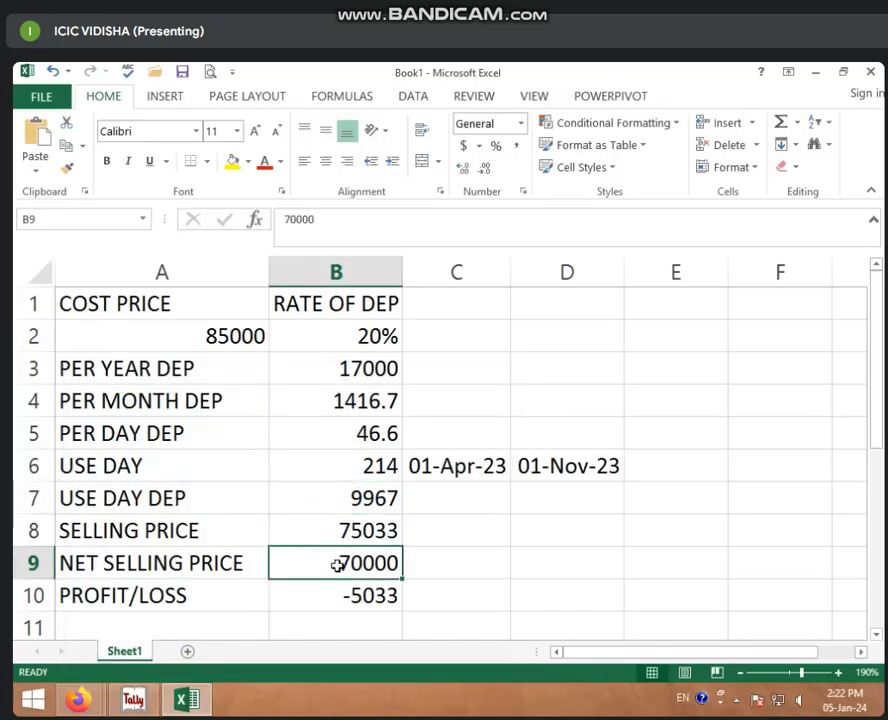
pyautogui.click(133, 700)
pyautogui.write('70,000')
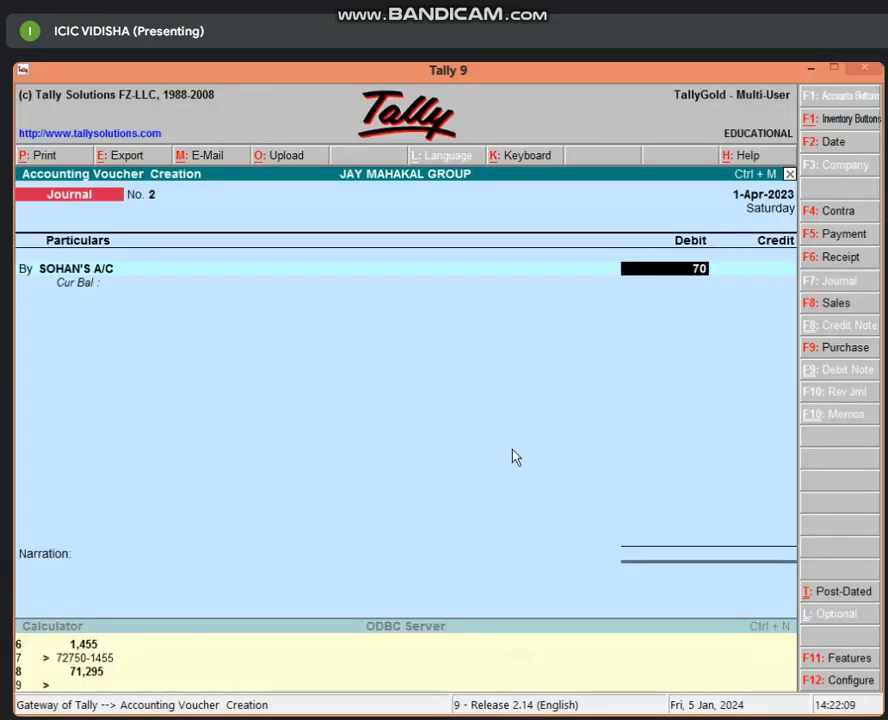
pyautogui.press('Return')
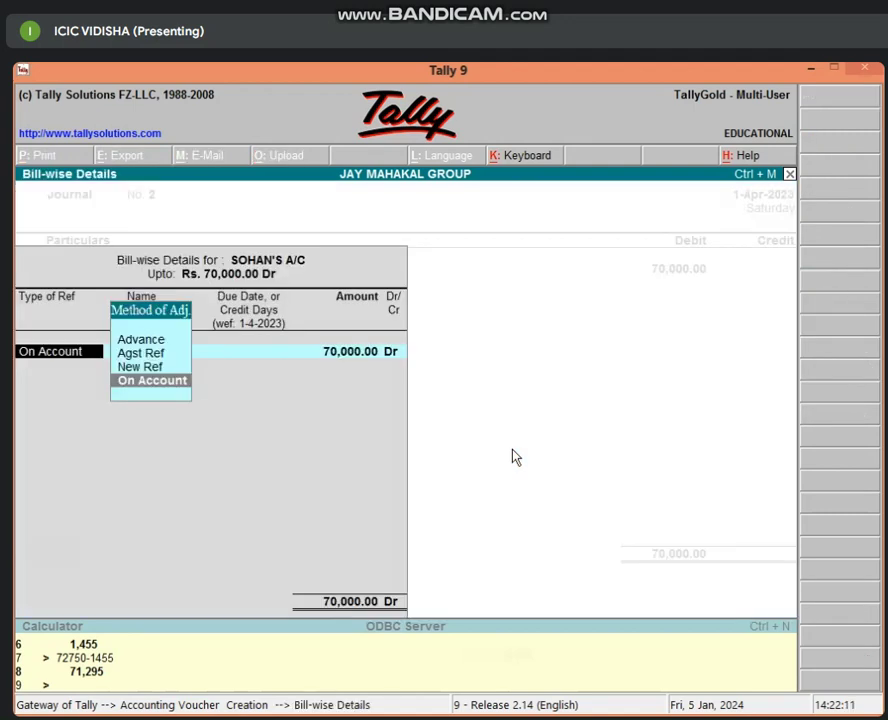
# Assign the buyer's 70,000 debit to a New Ref named 2 in the bill-wise details.
pyautogui.press('Up')
pyautogui.press('Return')
pyautogui.write('2')
pyautogui.press('Return')
pyautogui.press('Return')
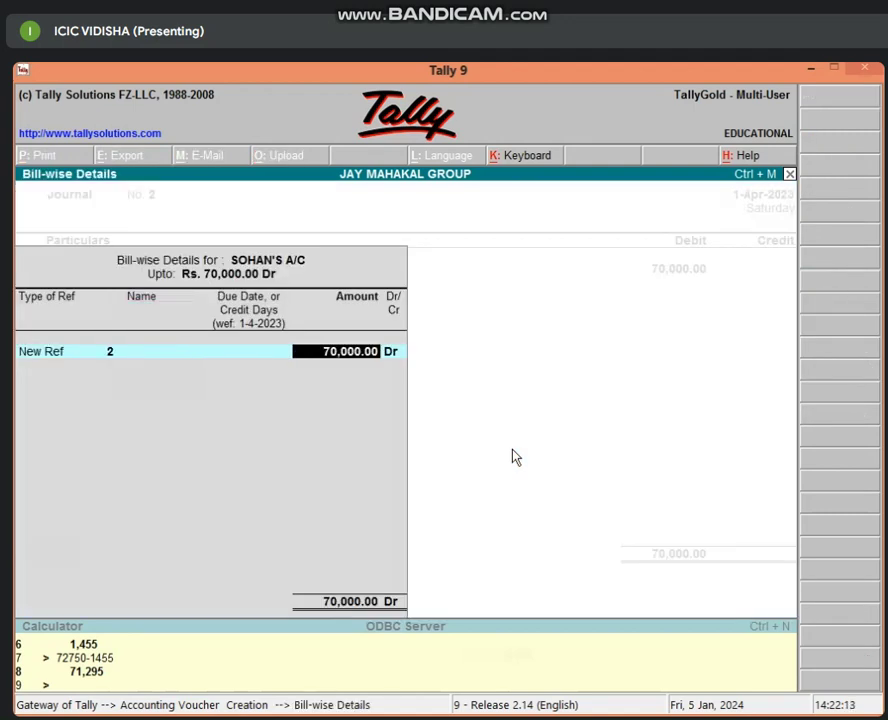
pyautogui.press('Return')
pyautogui.press('Return')
pyautogui.press('Return')
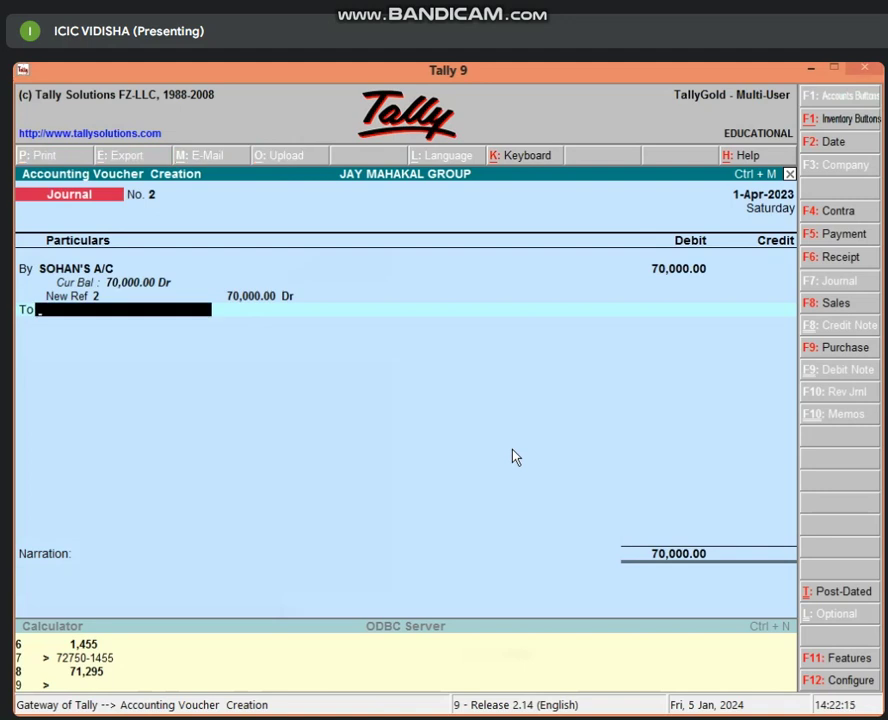
# Credit FURNITURE A/C with 70,000 and accept the sale's journal voucher without a narration.
pyautogui.write('FU')
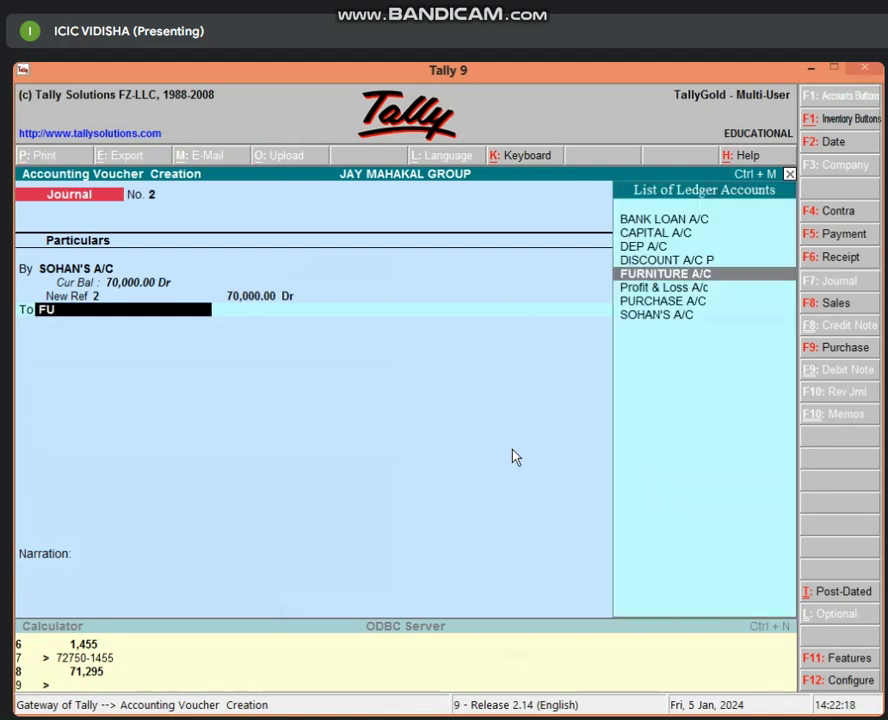
pyautogui.press('Return')
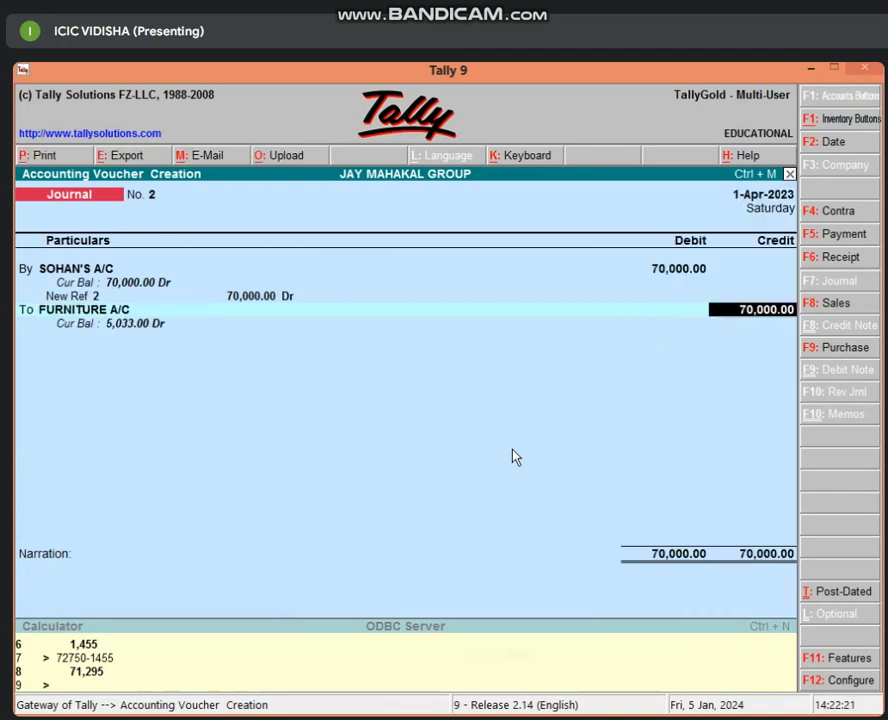
pyautogui.press('Return')
pyautogui.press('Return')
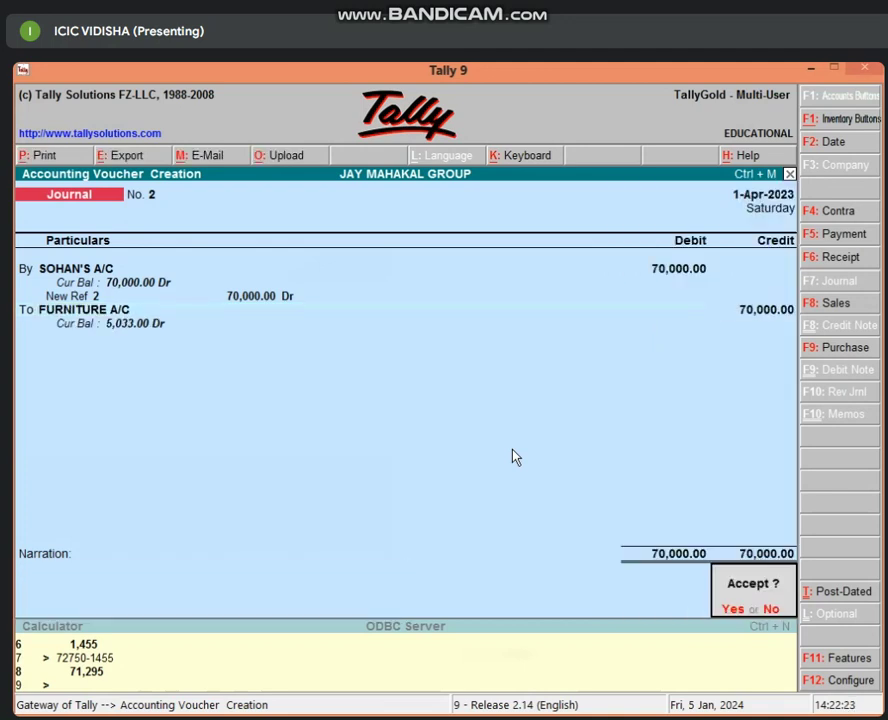
pyautogui.press('Return')
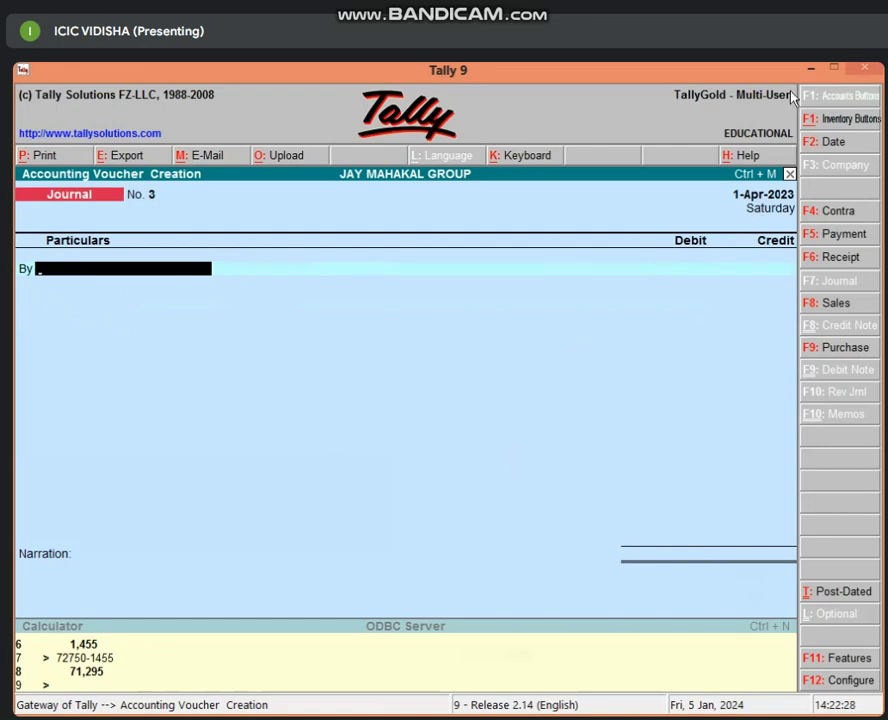
# Look up the loss in cell B10 of the Excel sheet and debit Profit & Loss A/c with 5,033 in Tally.
pyautogui.hotkey('alt', 'Tab')
pyautogui.click(377, 596)
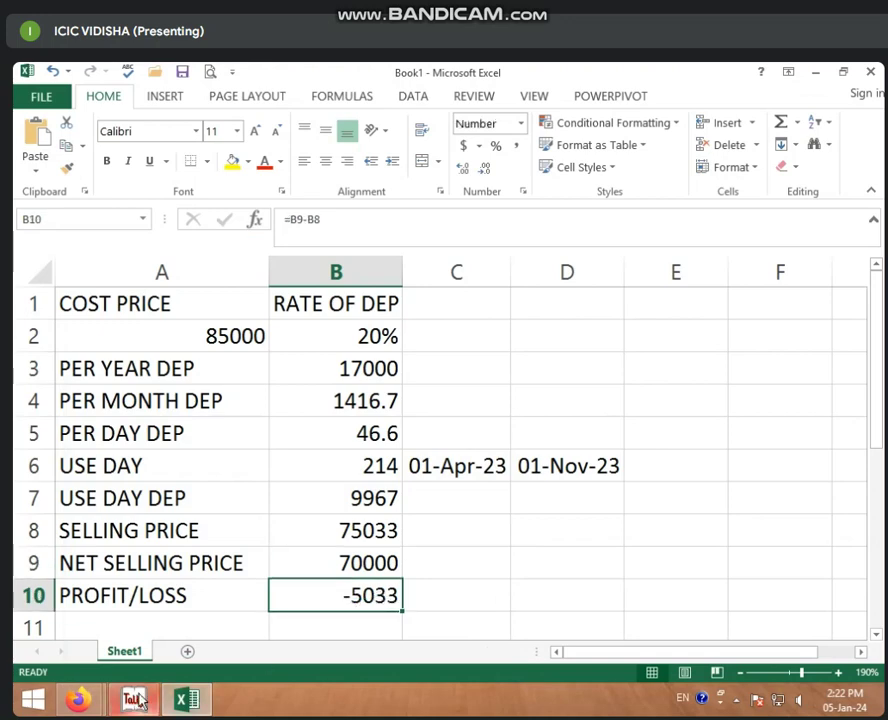
pyautogui.hotkey('alt', 'Tab')
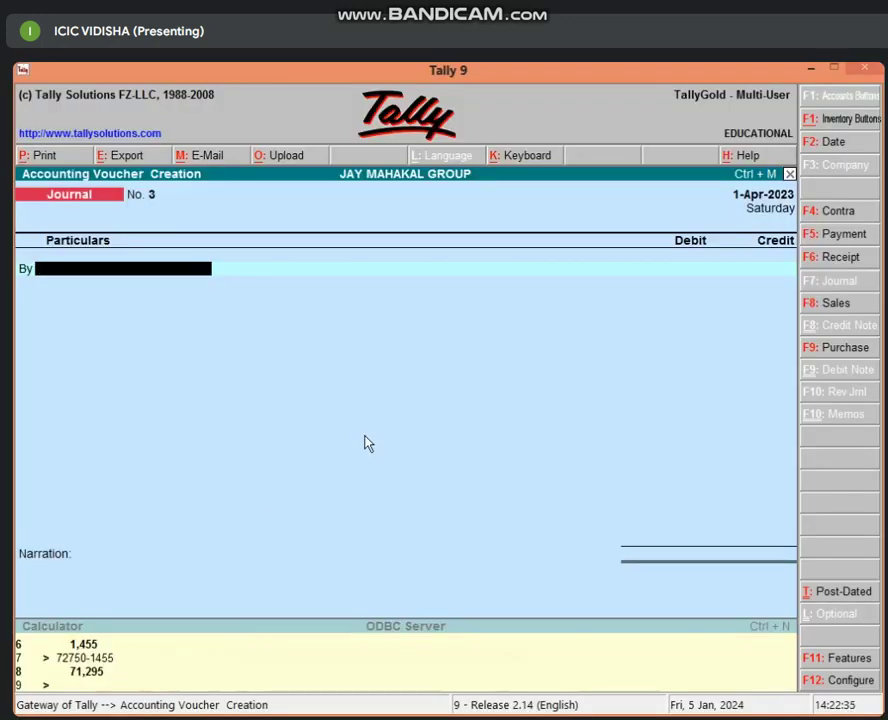
pyautogui.write('PR')
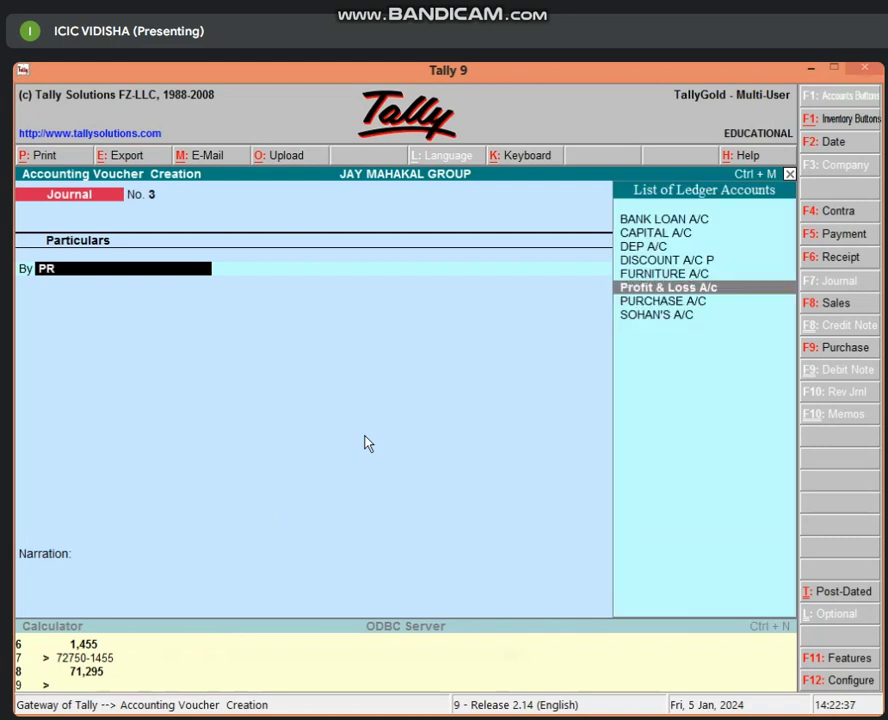
pyautogui.press('Return')
pyautogui.write('5,03')
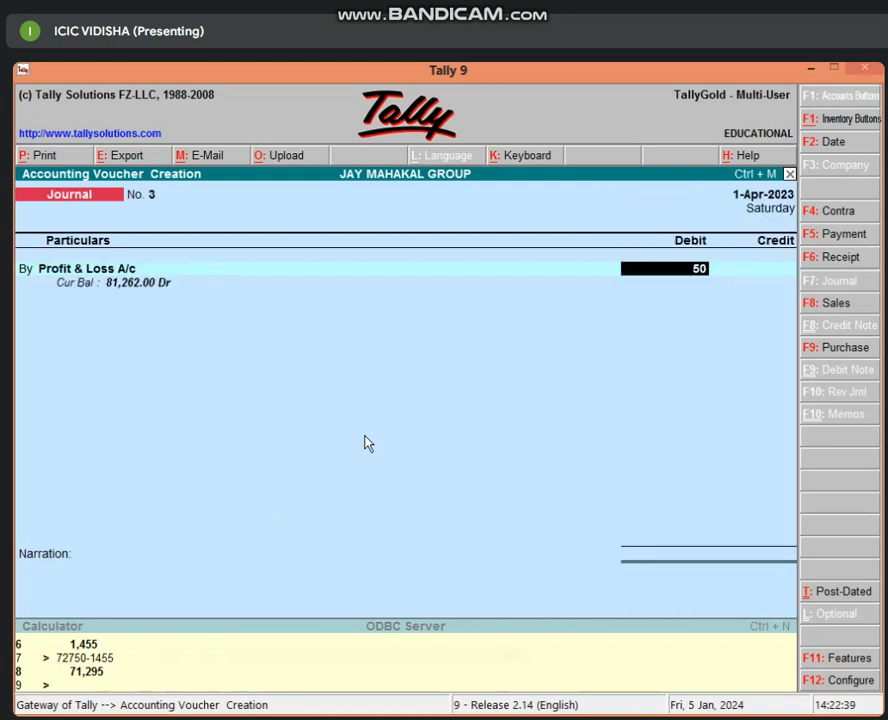
pyautogui.write('33')
pyautogui.press('Return')
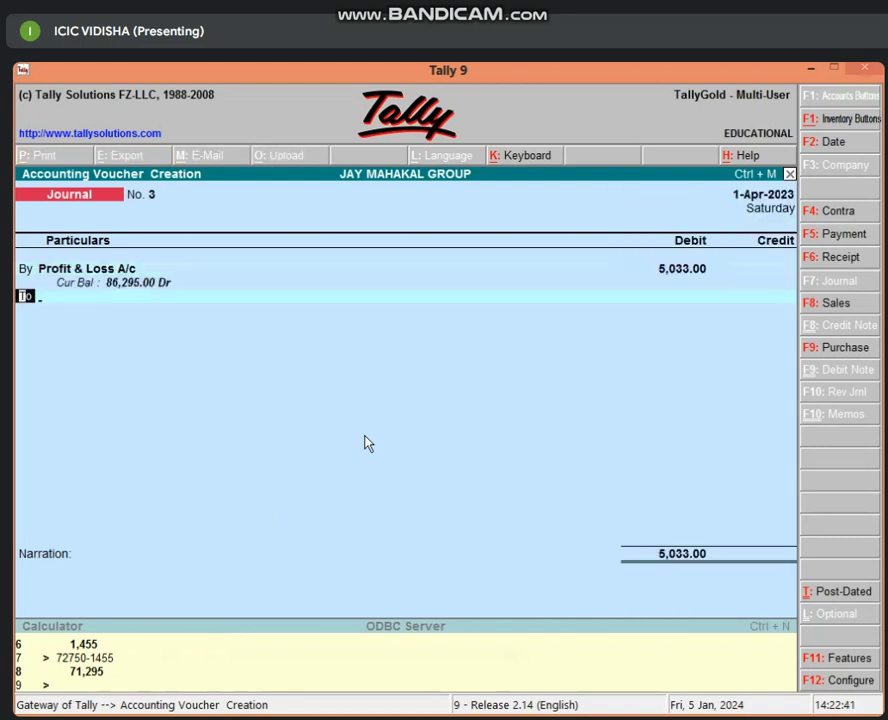
# Credit FURNITURE A/C with 5,033 and accept the loss journal voucher without a narration.
pyautogui.press('Return')
pyautogui.write('F')
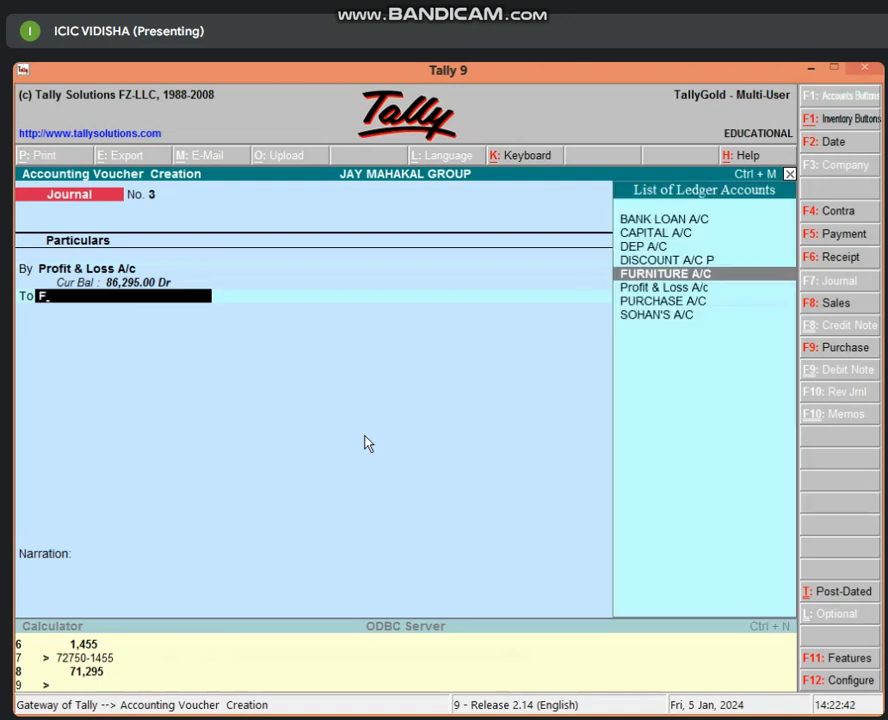
pyautogui.write('i')
pyautogui.press('Down')
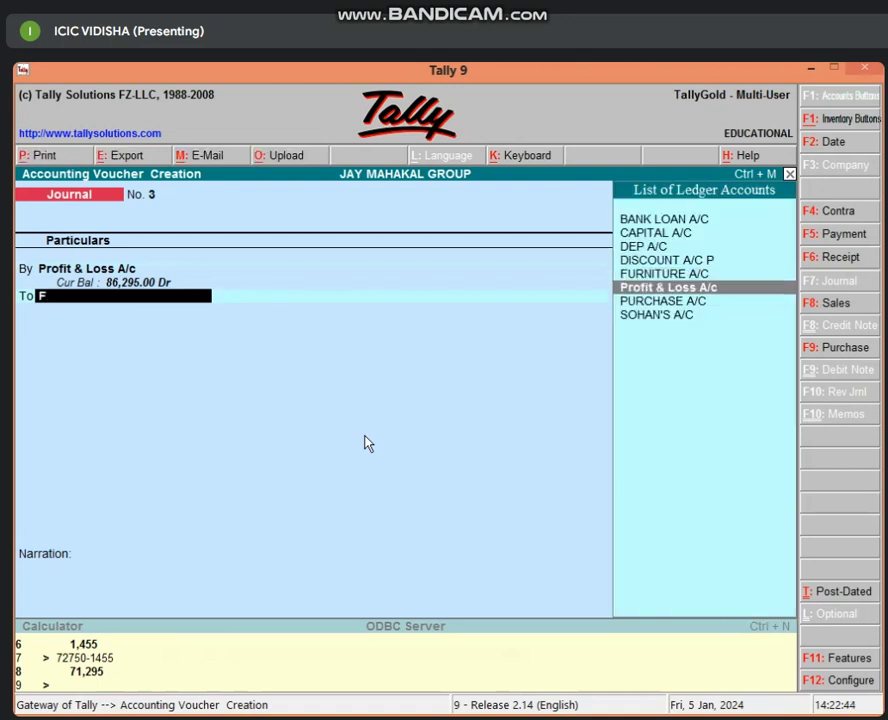
pyautogui.press('Up')
pyautogui.press('Return')
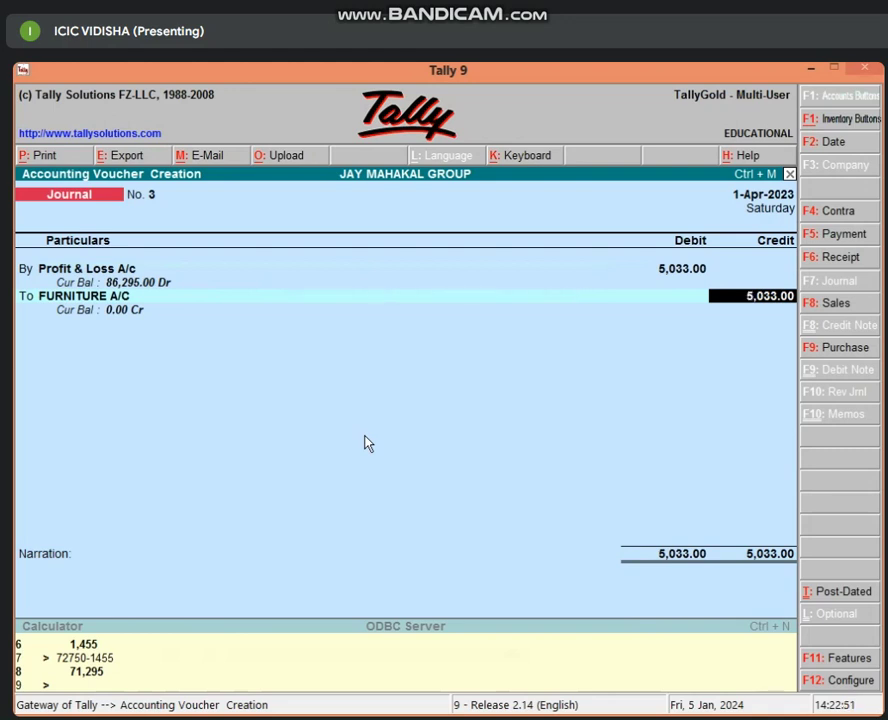
pyautogui.press('Return')
pyautogui.press('Return')
pyautogui.press('Return')
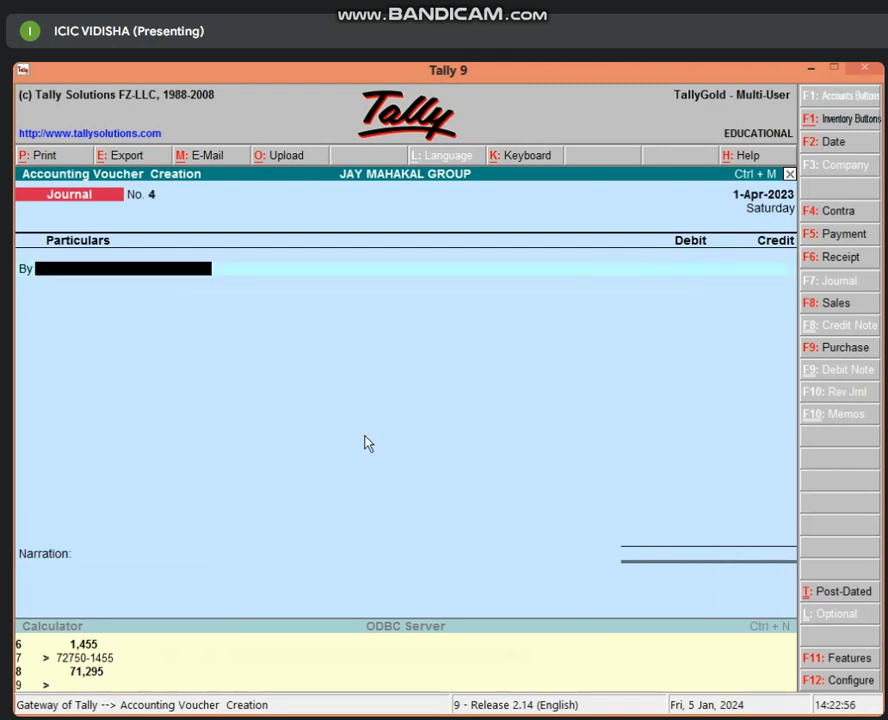
# Leave journal entry and start a sales voucher in voucher mode instead of invoice mode.
pyautogui.press('Escape')
pyautogui.press('y')
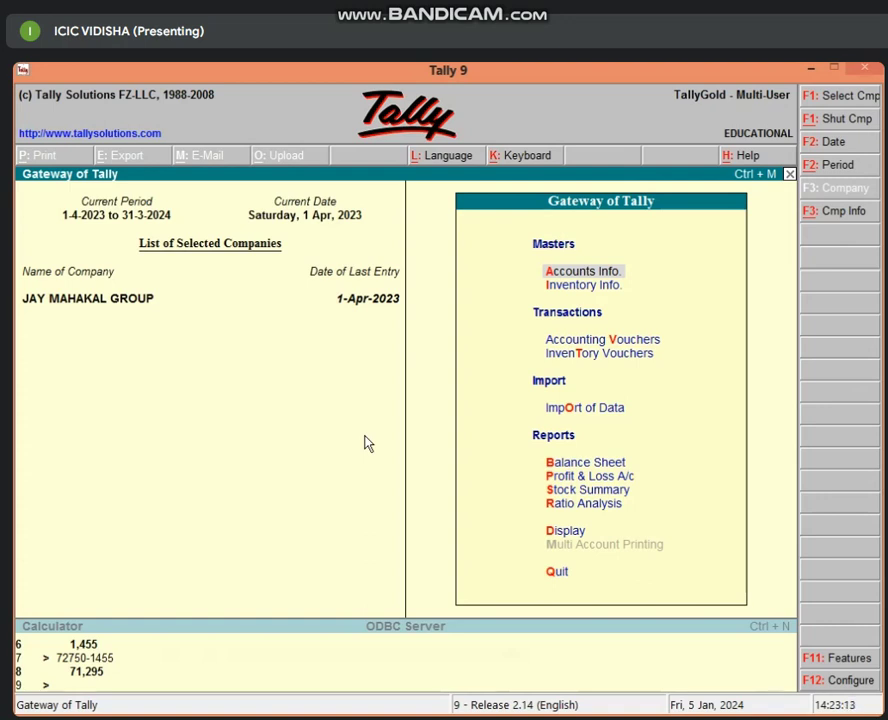
pyautogui.press('v')
pyautogui.press('F8')
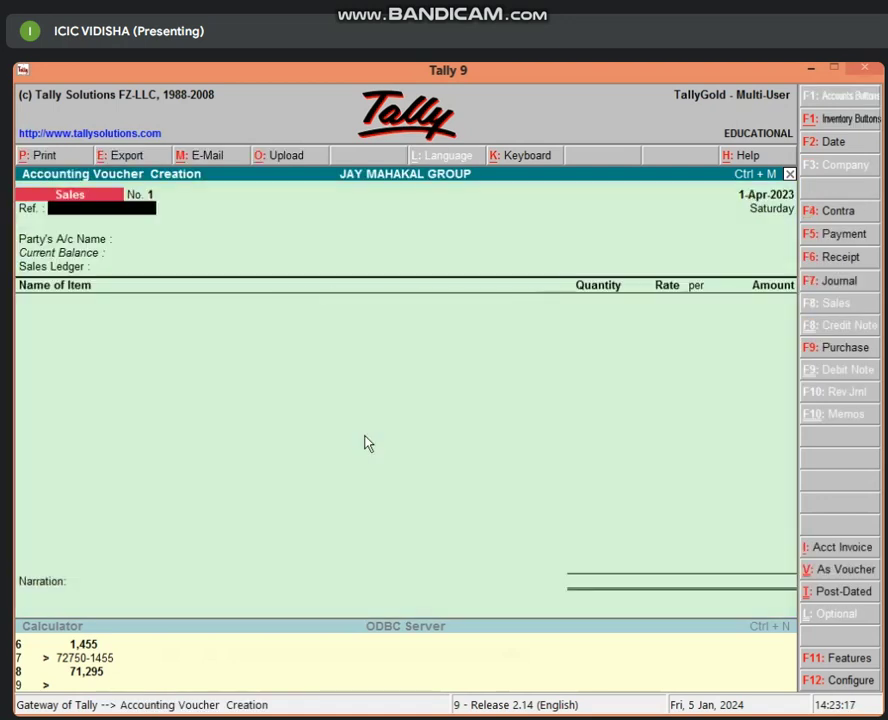
pyautogui.hotkey('ctrl', 'v')
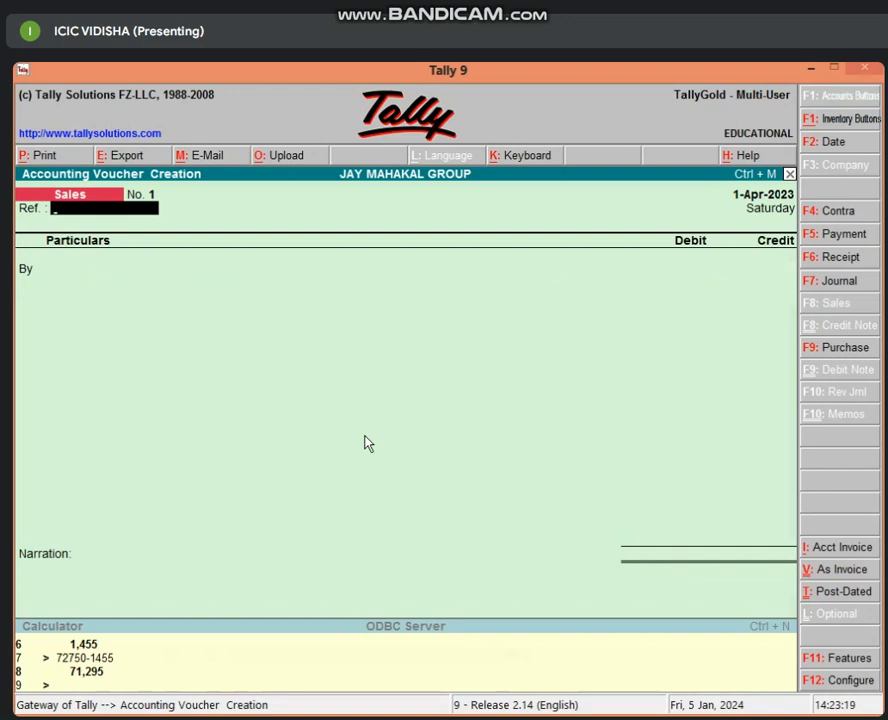
# Choose Cash as the sales voucher's debit ledger with no reference, and enter 90000*5/1 in the calculator for the amount.
pyautogui.press('Return')
pyautogui.write('CAS')
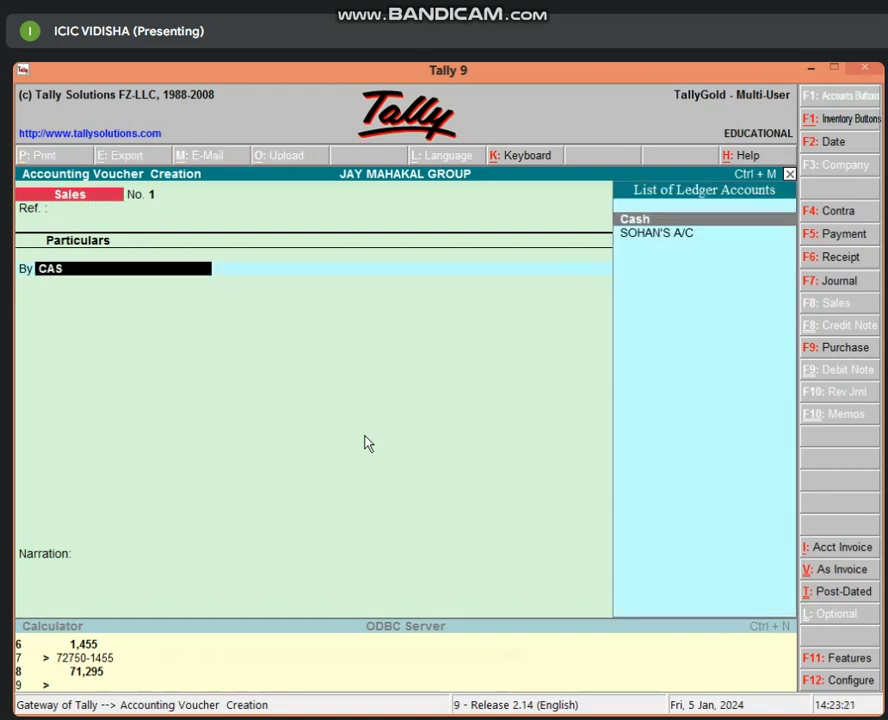
pyautogui.press('Return')
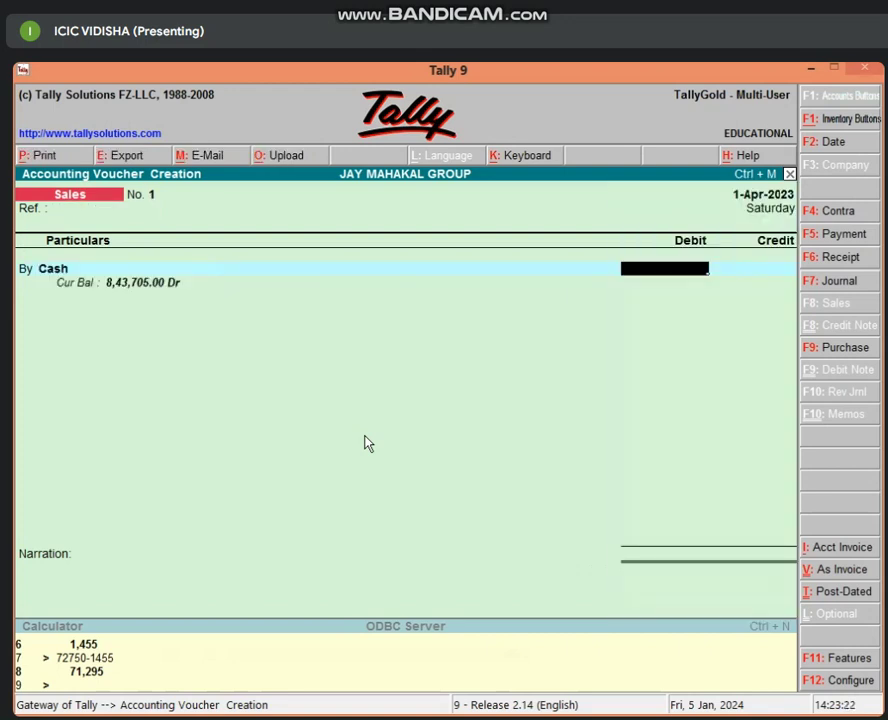
pyautogui.hotkey('ctrl', 'n')
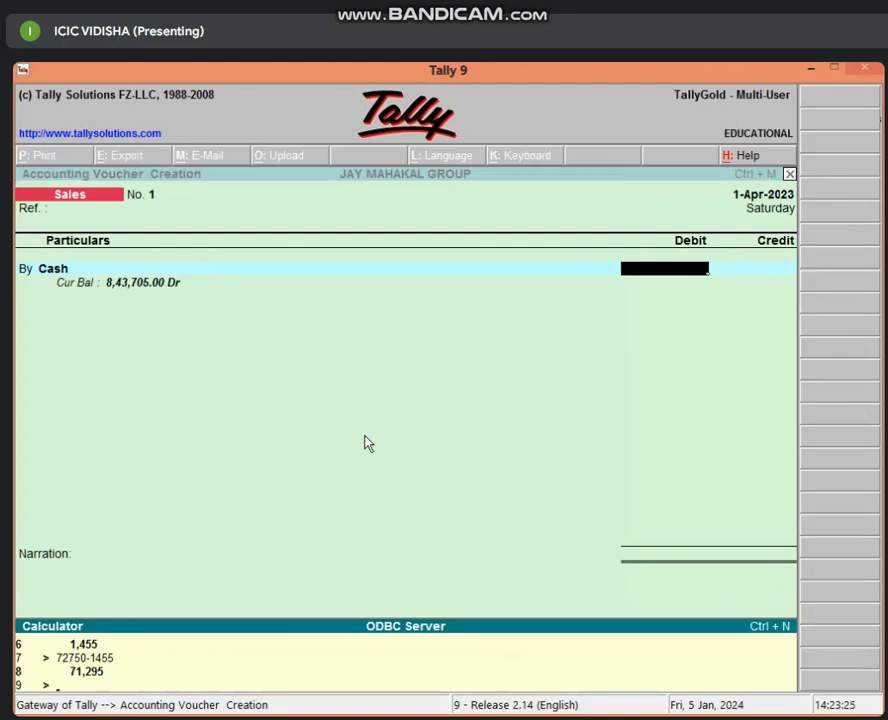
pyautogui.write('90000*5/1')
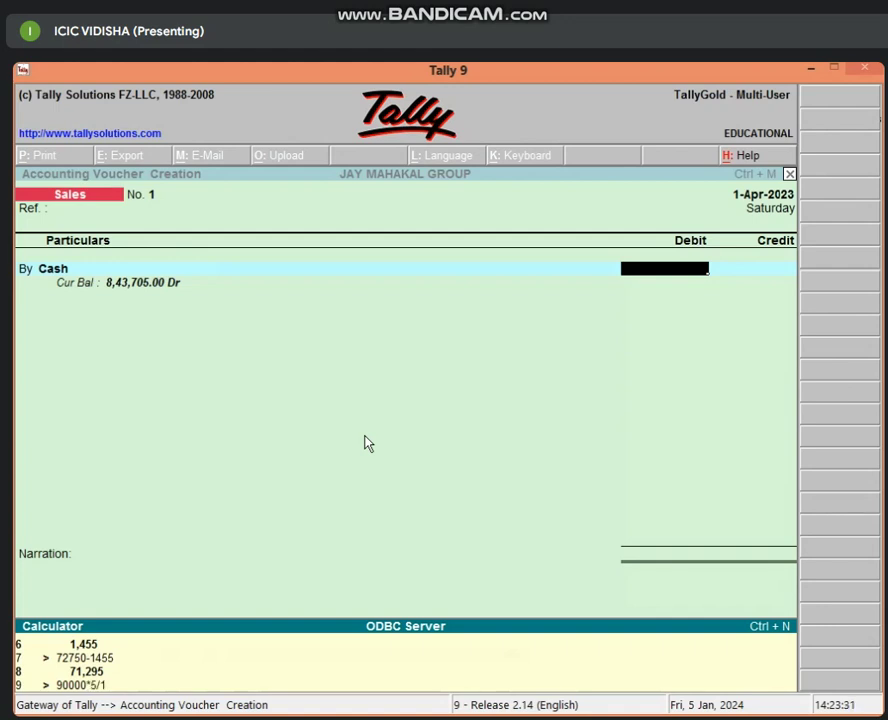